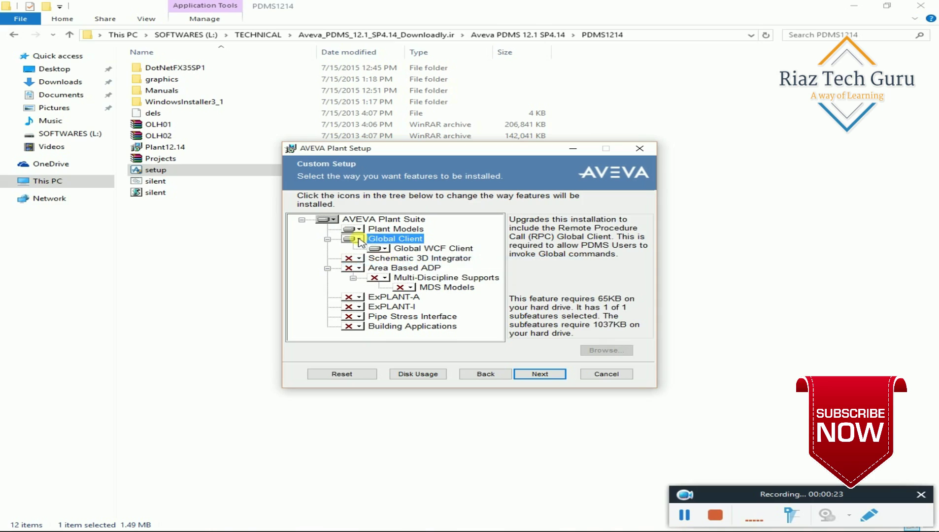
Mark Global Client, Plant Models, Schematic 3D Integrator, Area Based ADP and Multi-Discipline Supports for local install.
left_click(359, 239)
left_click(370, 251)
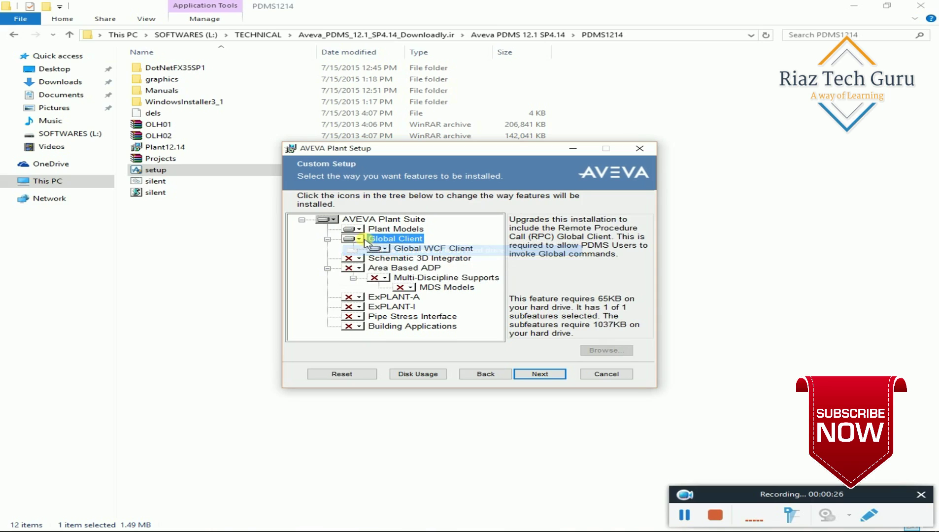
left_click(354, 229)
left_click(373, 241)
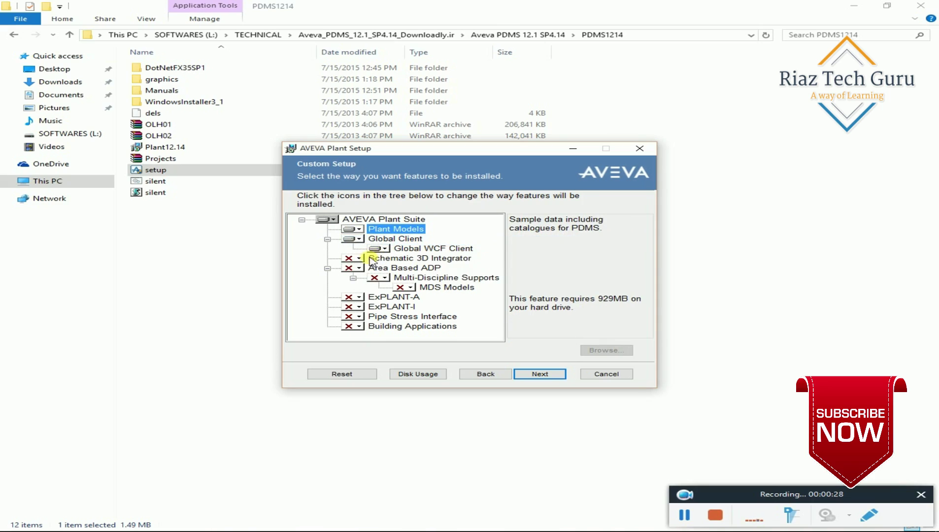
left_click(357, 258)
left_click(384, 270)
left_click(357, 268)
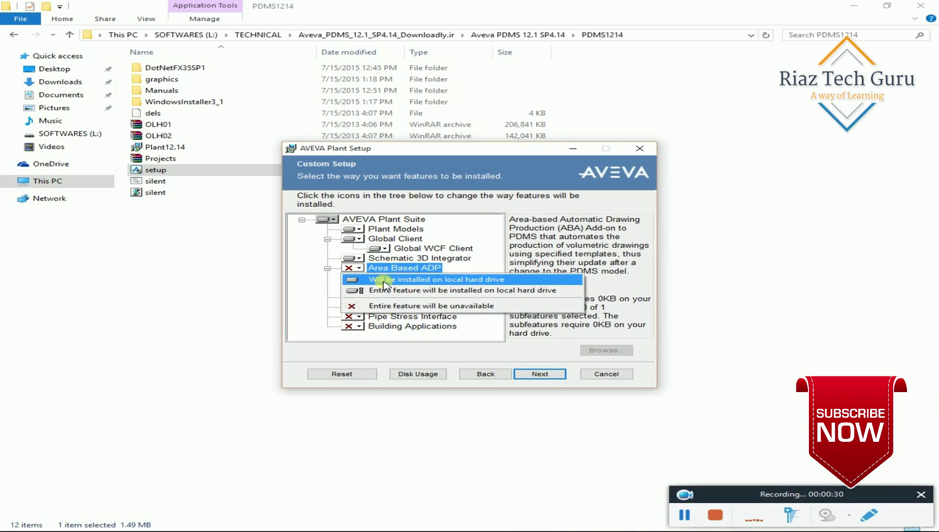
left_click(382, 278)
left_click(379, 279)
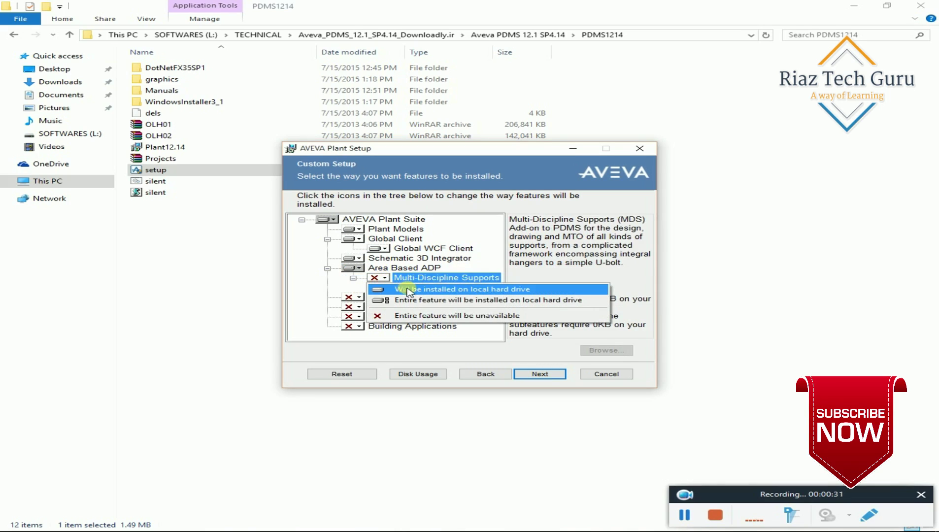
left_click(405, 289)
Mark MDS Models, ExPLANT-A, ExPLANT-I, Pipe Stress Interface and Building Applications for local install.
left_click(403, 289)
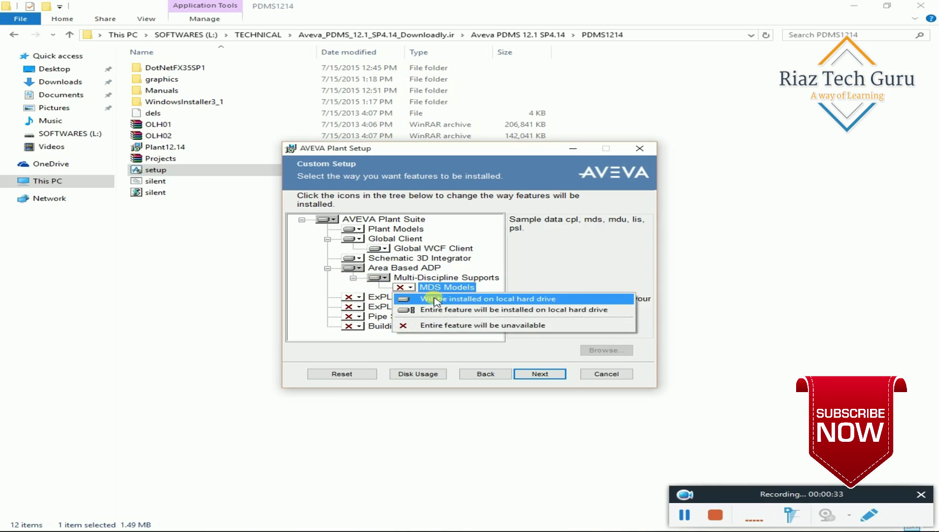
left_click(430, 298)
left_click(359, 297)
left_click(365, 306)
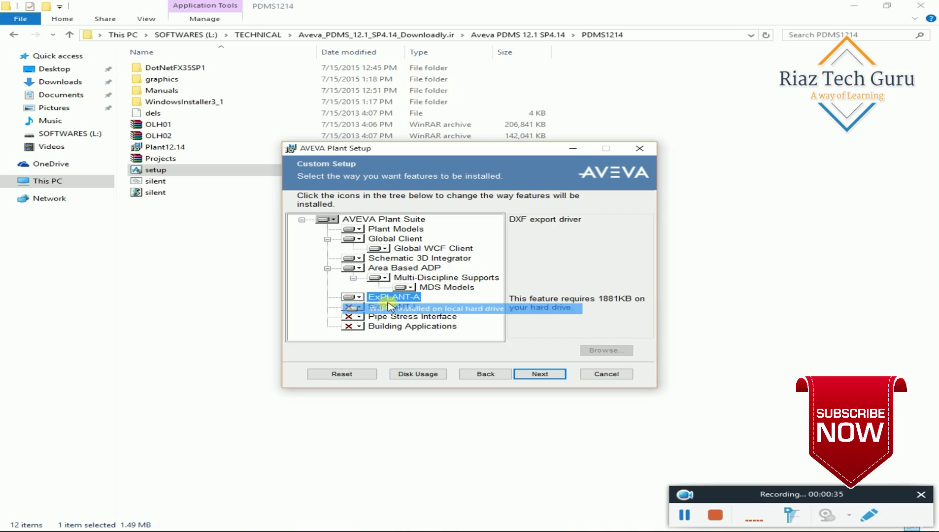
left_click(359, 306)
left_click(389, 318)
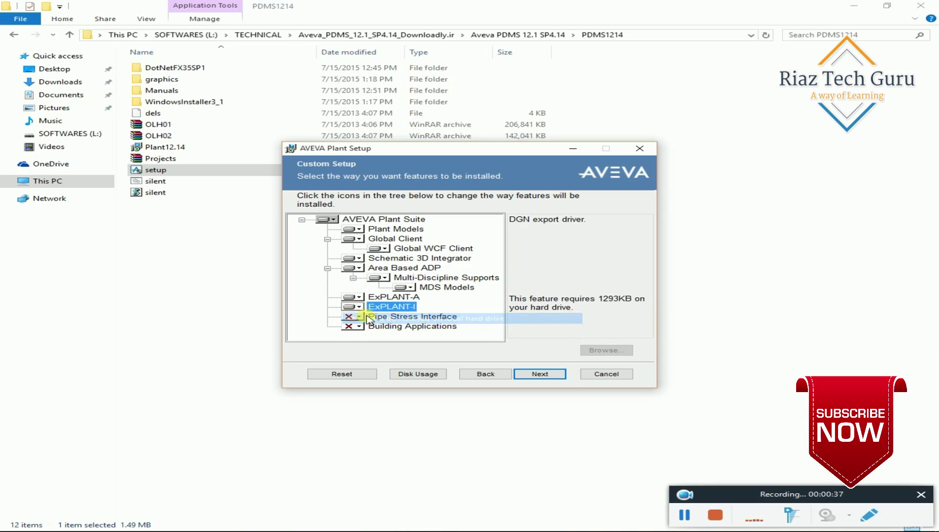
left_click(359, 317)
left_click(392, 329)
left_click(359, 326)
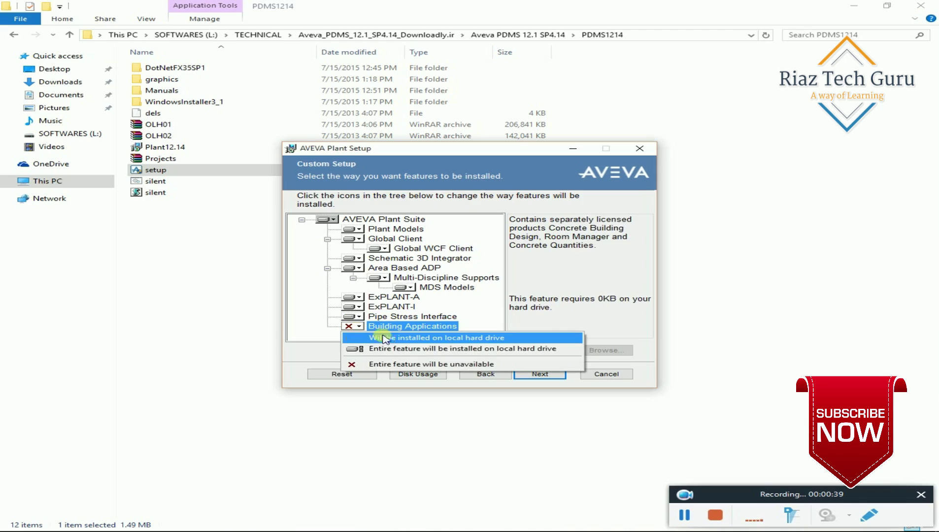
left_click(395, 339)
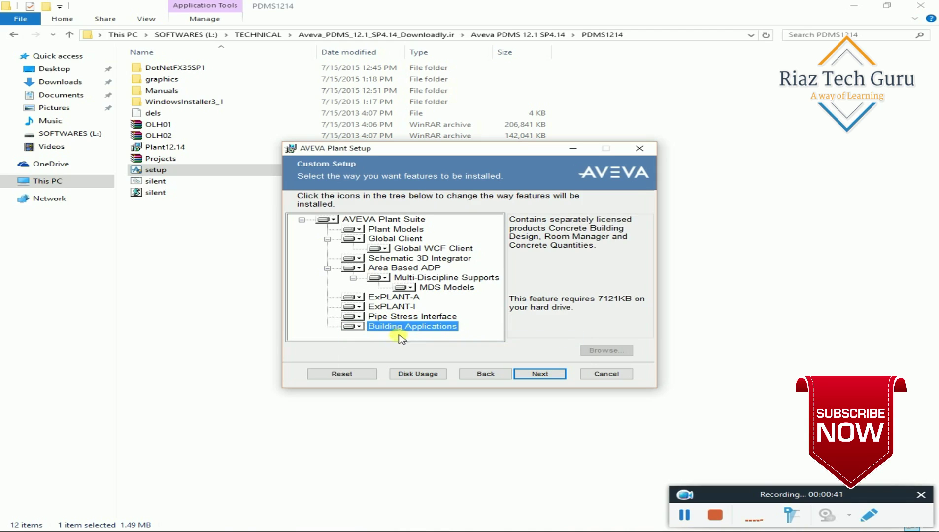
Keep the default shortcuts, projects and working folders, then start the AVEVA Plant installation.
left_click(537, 375)
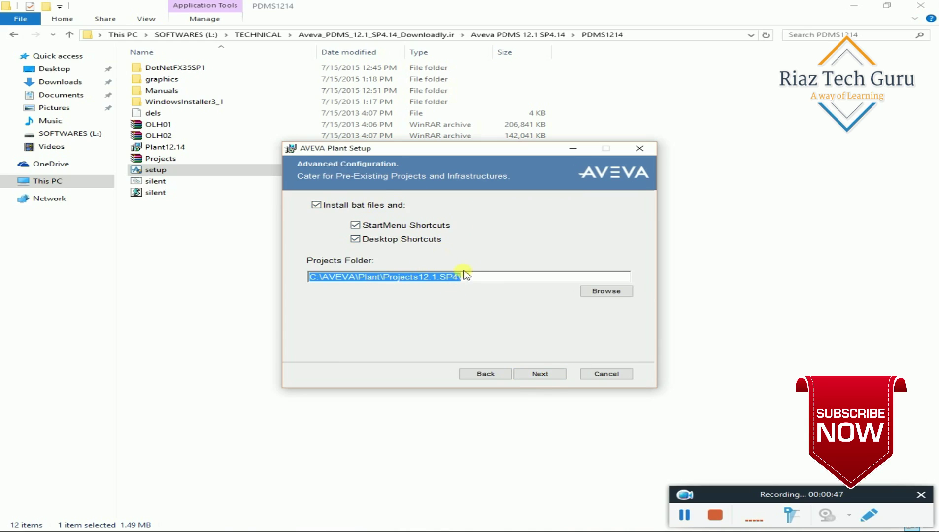
left_click(539, 374)
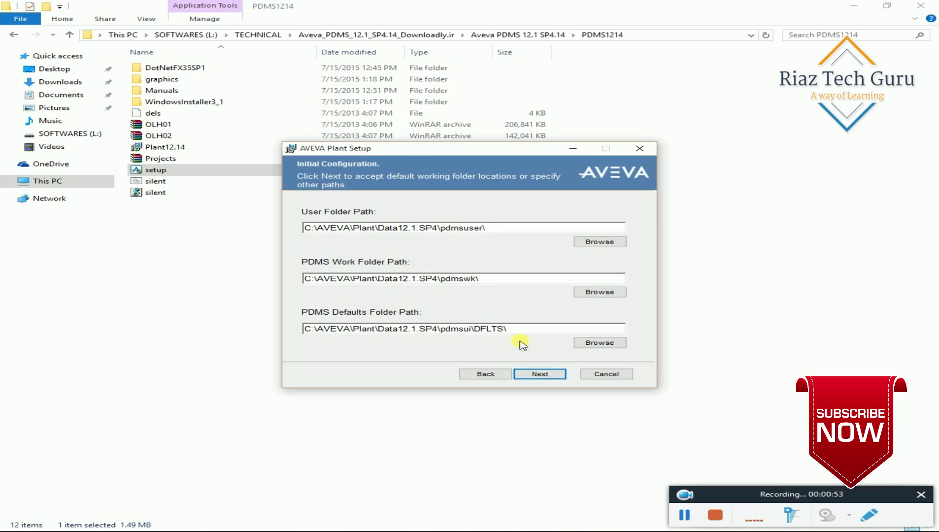
left_click(542, 374)
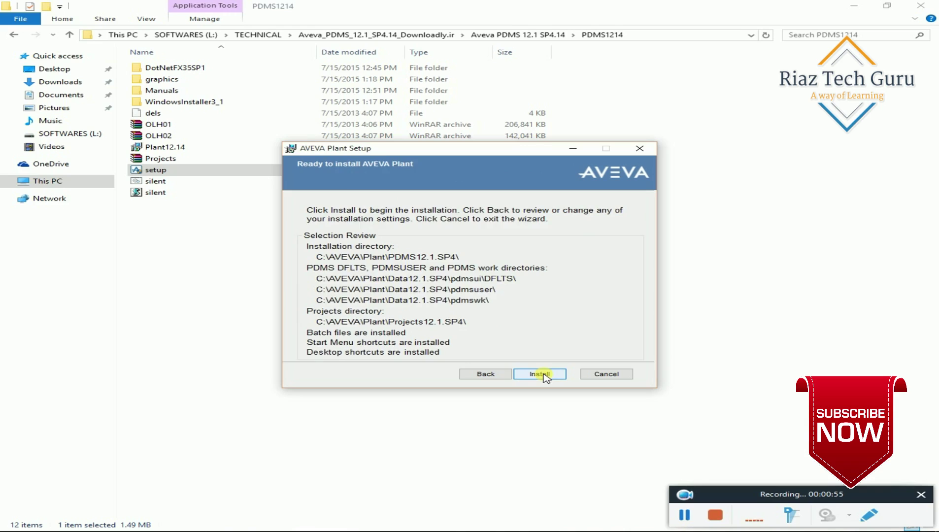
left_click(542, 374)
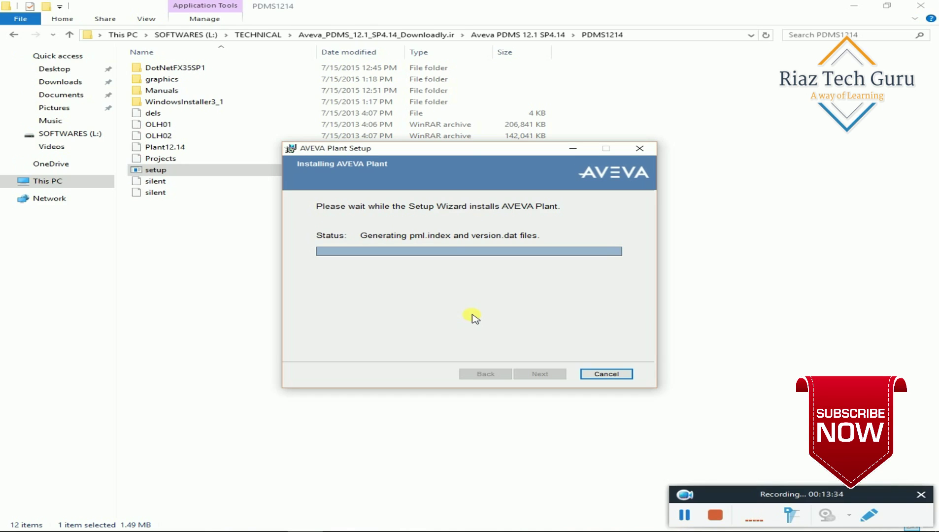
Close the finished setup wizard and refresh the folder listing.
left_click(540, 376)
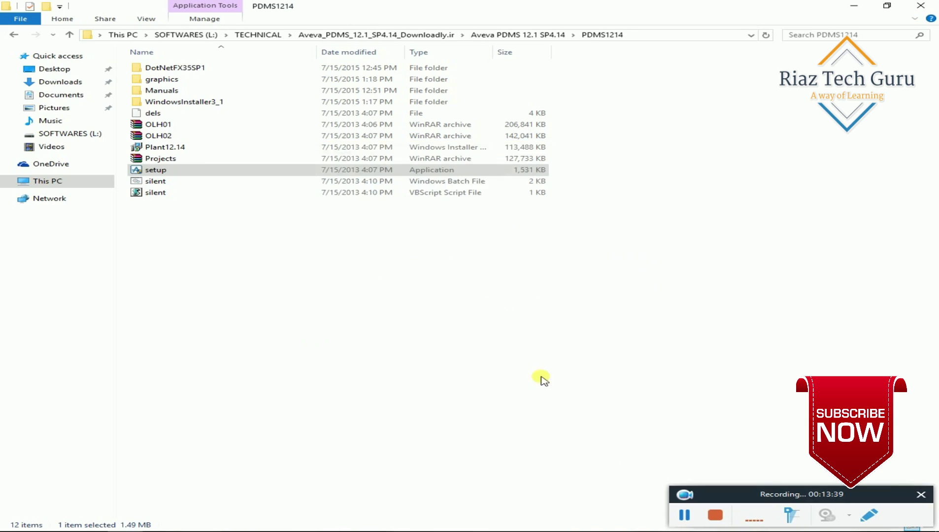
right_click(277, 247)
left_click(296, 290)
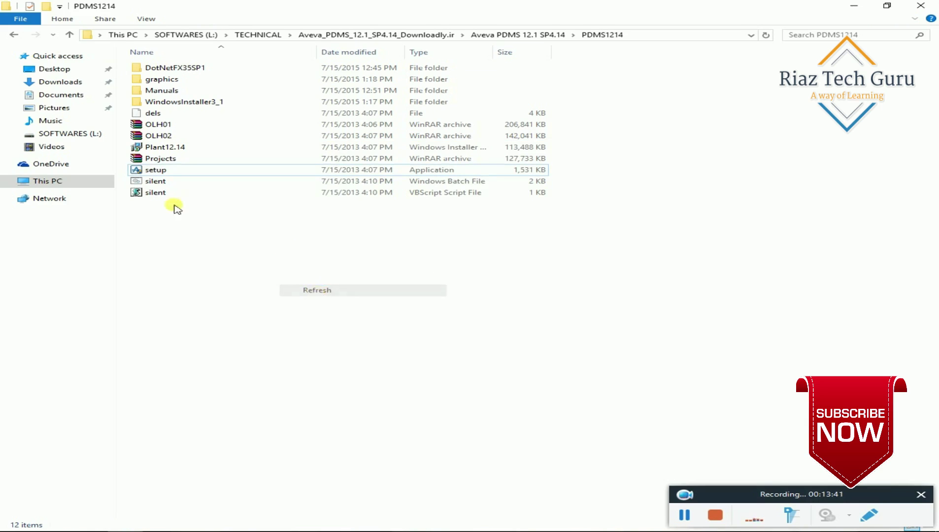
Run the Plant12.1.SP4.14 patch from the SP4.14 folder and confirm installing it.
left_click(14, 35)
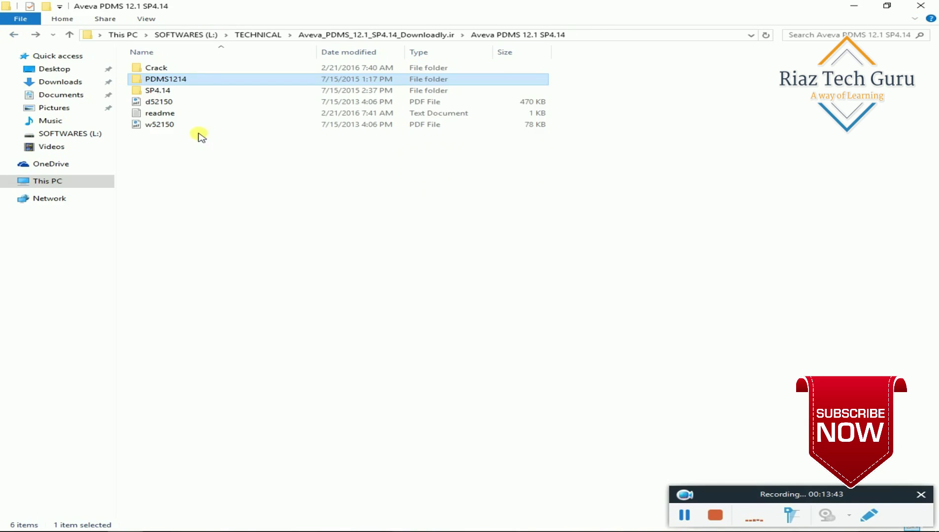
double_click(158, 90)
double_click(175, 69)
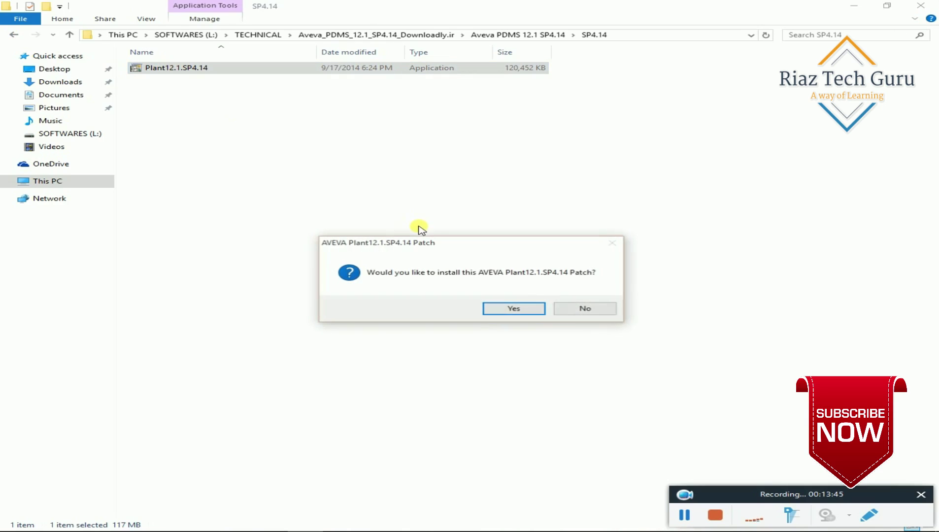
left_click(508, 310)
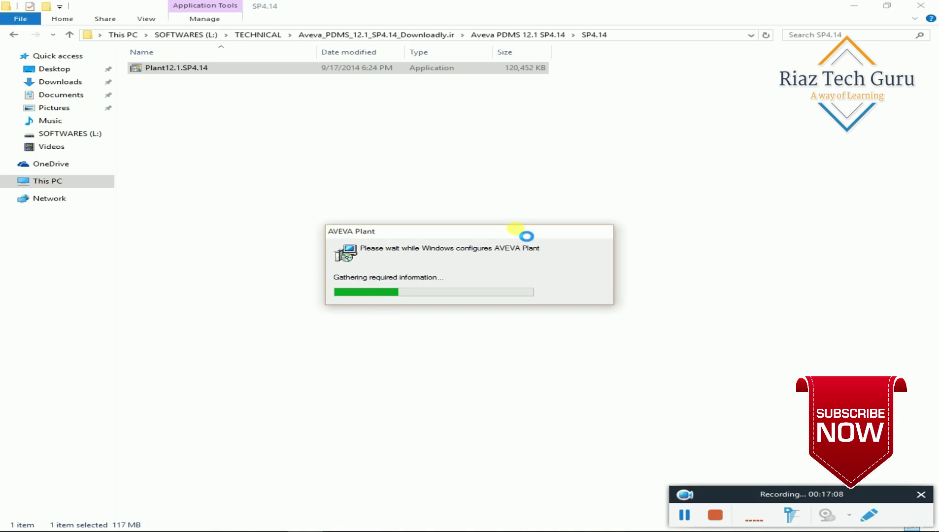
Wait until the SP4.14 patch reports 'AVEVA Plant Setup completed successfully'.
left_click(684, 516)
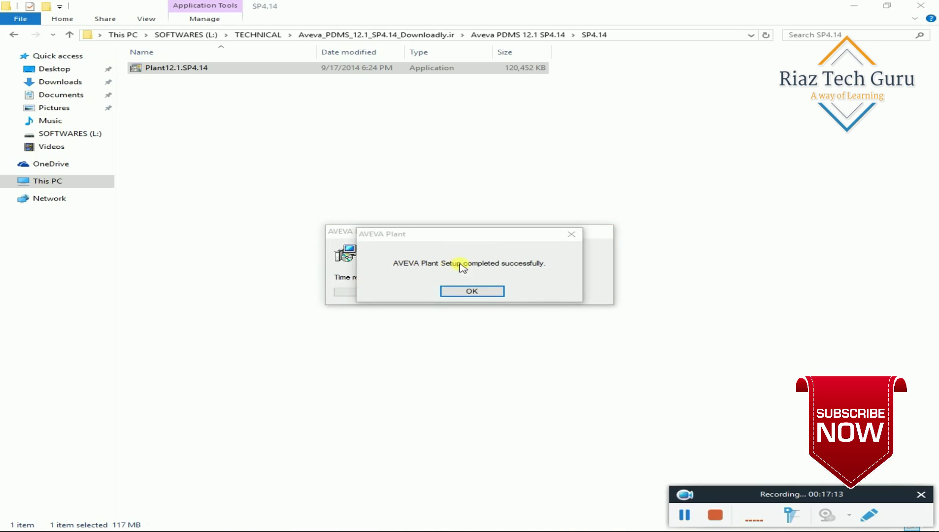
Patch isd.exe with ISD_12.1.4.14 from the Crack folder, keeping a backup.
left_click(485, 293)
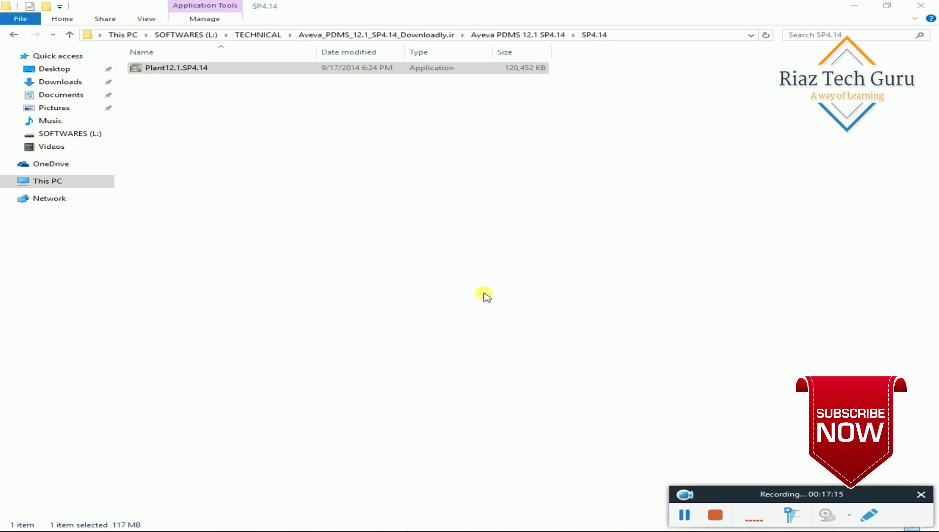
left_click(14, 36)
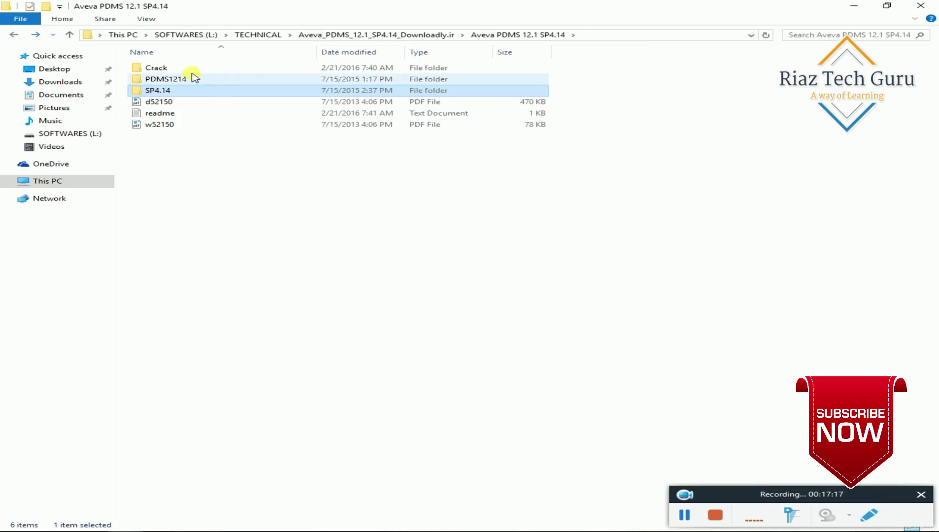
double_click(180, 68)
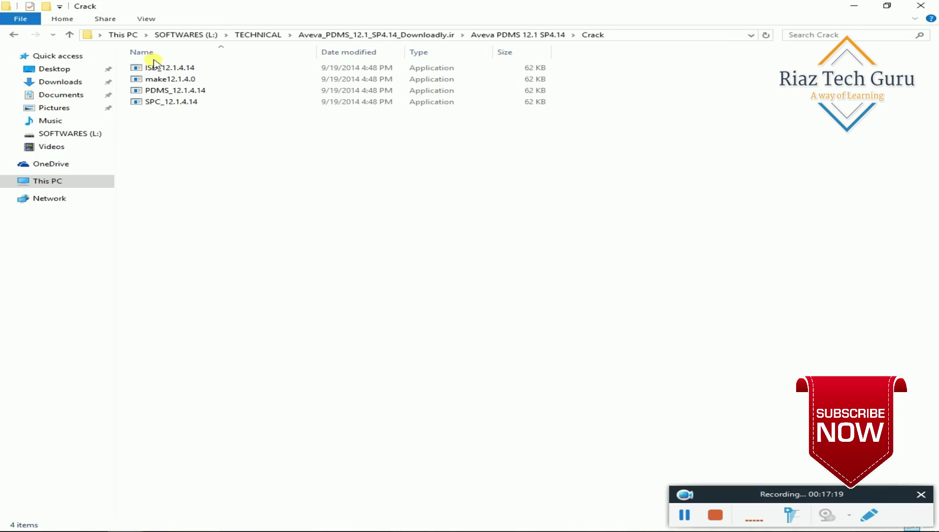
double_click(179, 69)
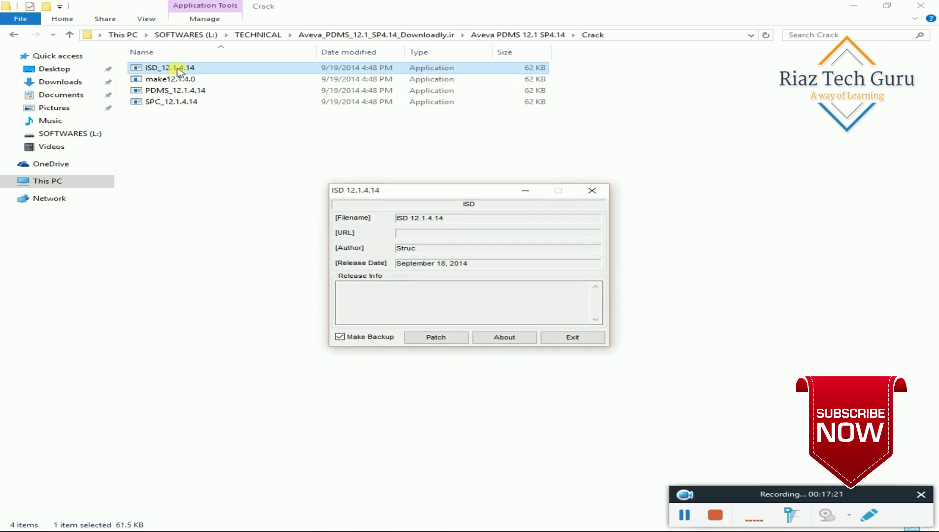
left_click(434, 338)
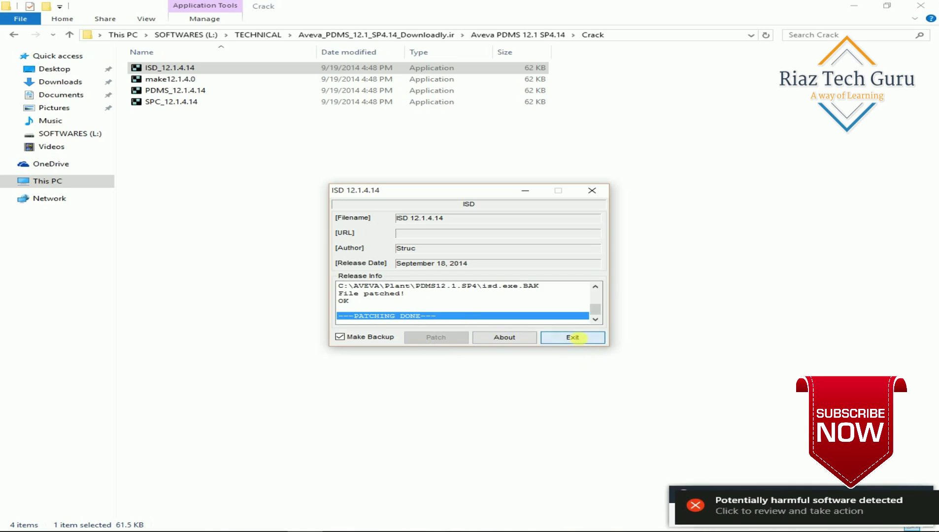
left_click(587, 339)
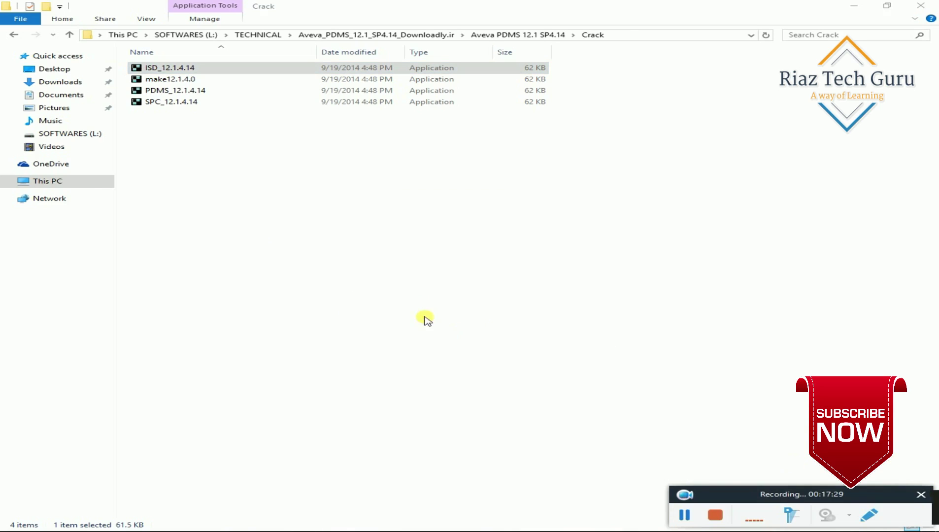
Patch make.exe in C:\AVEVA\Plant\PDMS12.1.SP4 with the make12.1.4.0 patcher.
double_click(165, 80)
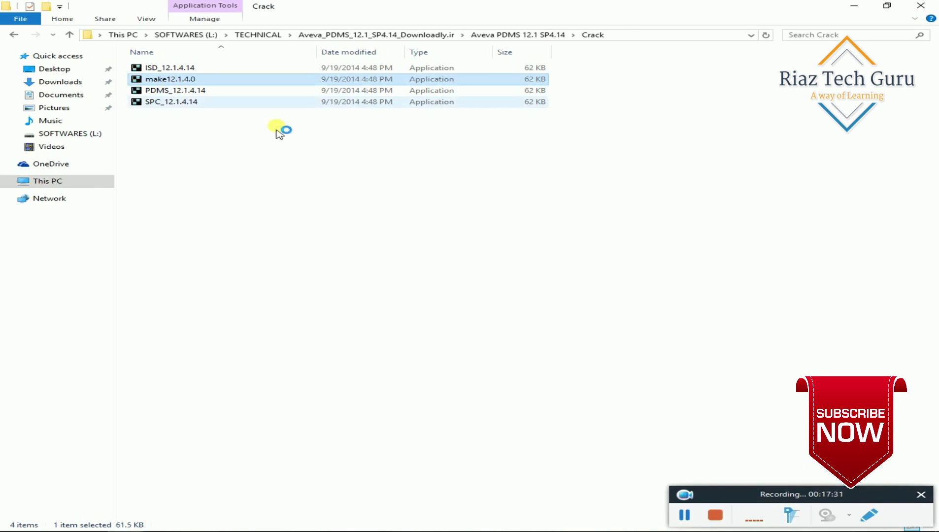
left_click(443, 337)
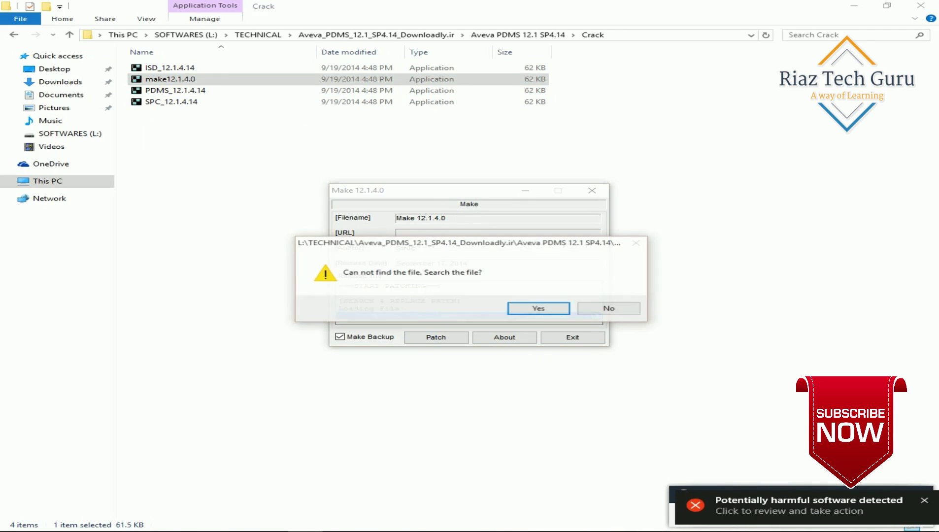
left_click(538, 309)
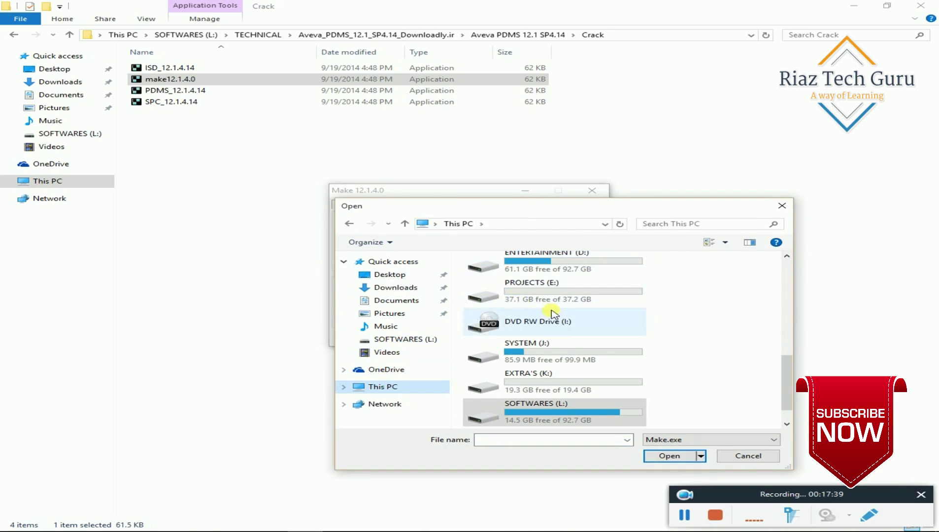
scroll(603, 340, "up", 3)
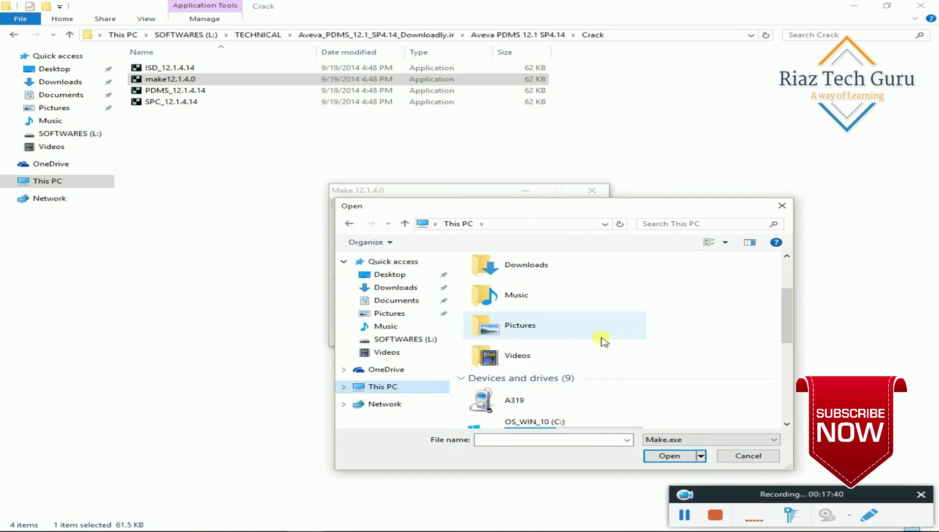
double_click(555, 421)
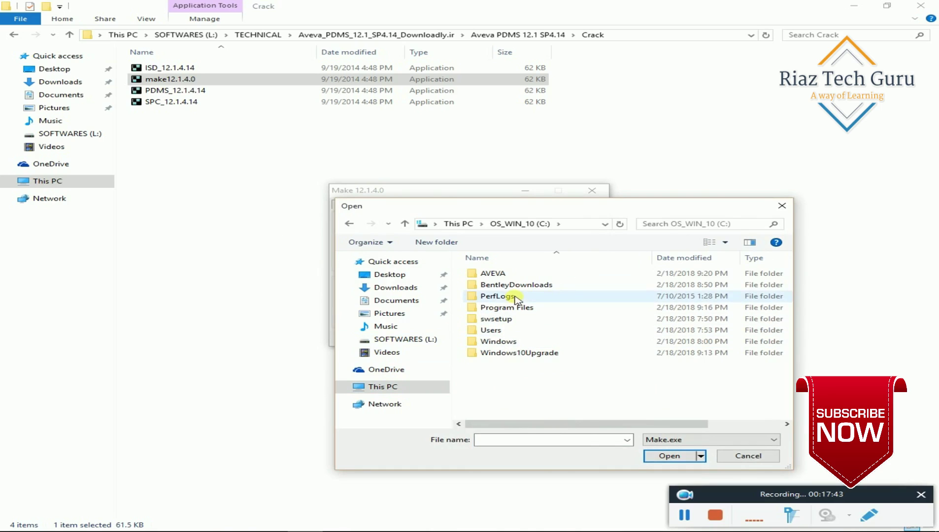
double_click(491, 274)
double_click(491, 274)
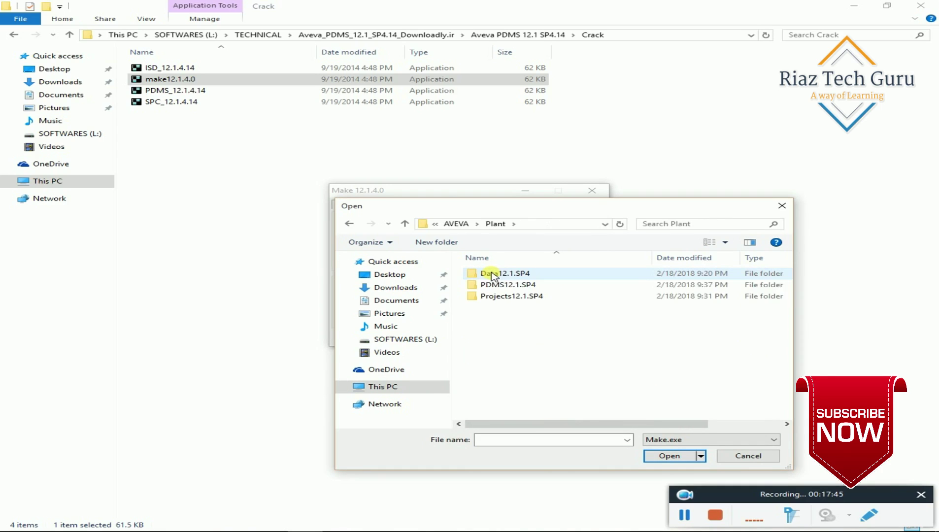
double_click(526, 286)
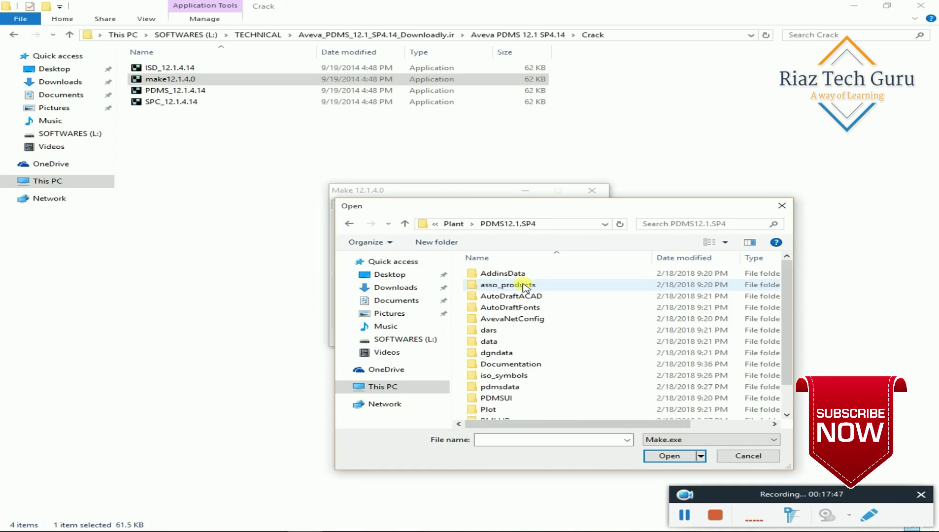
scroll(550, 341, "down", 1)
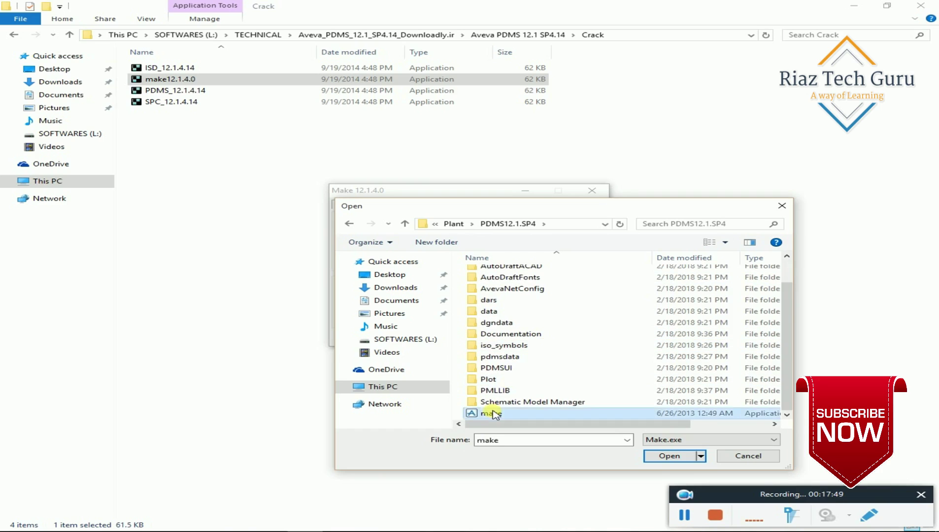
double_click(493, 413)
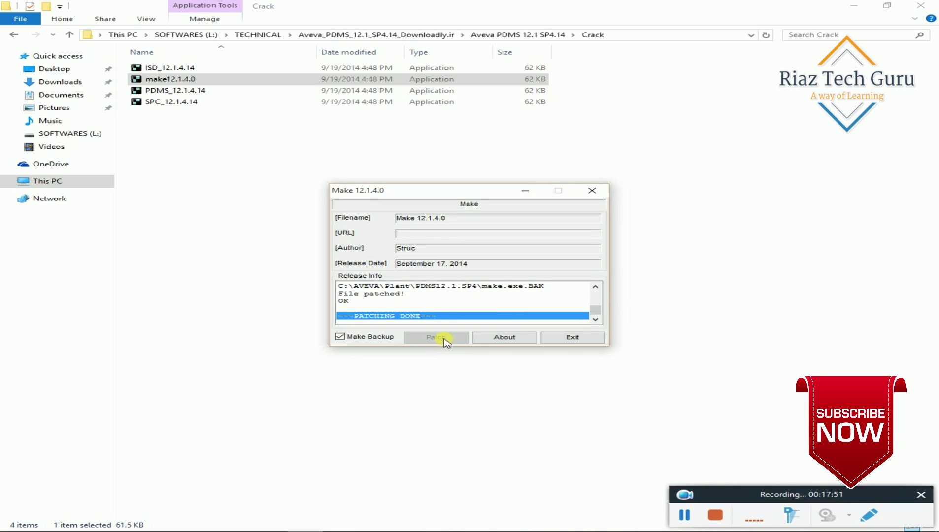
left_click(566, 337)
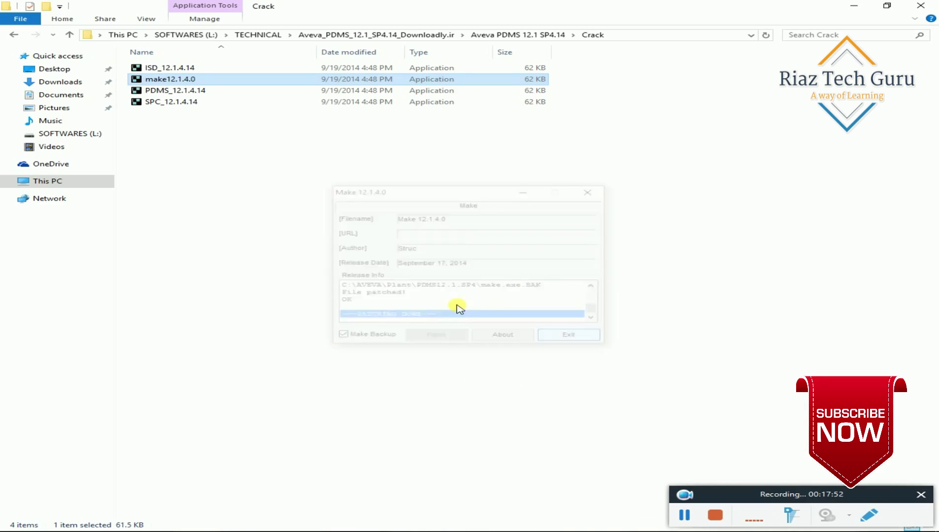
Apply the PDMS_12.1.4.14 patch to PDMS.dll and close the patcher.
double_click(148, 90)
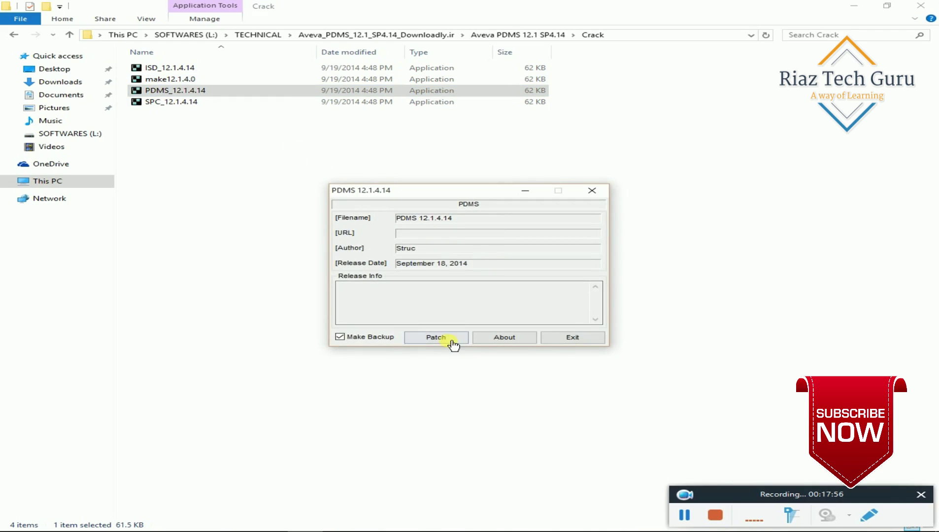
left_click(445, 338)
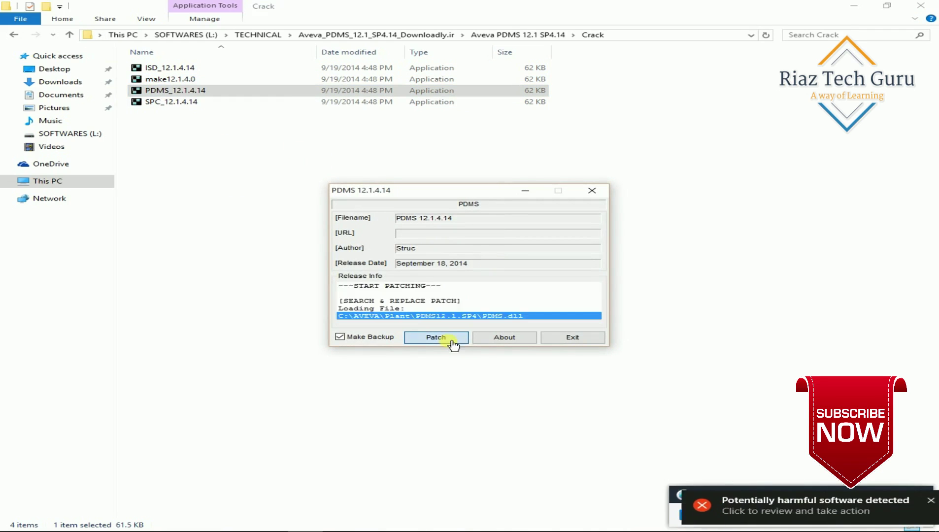
left_click(561, 342)
Apply the SPC_12.1.4.14 patch to spc.exe, dismiss the Defender warning, and close it.
left_click(190, 102)
double_click(190, 103)
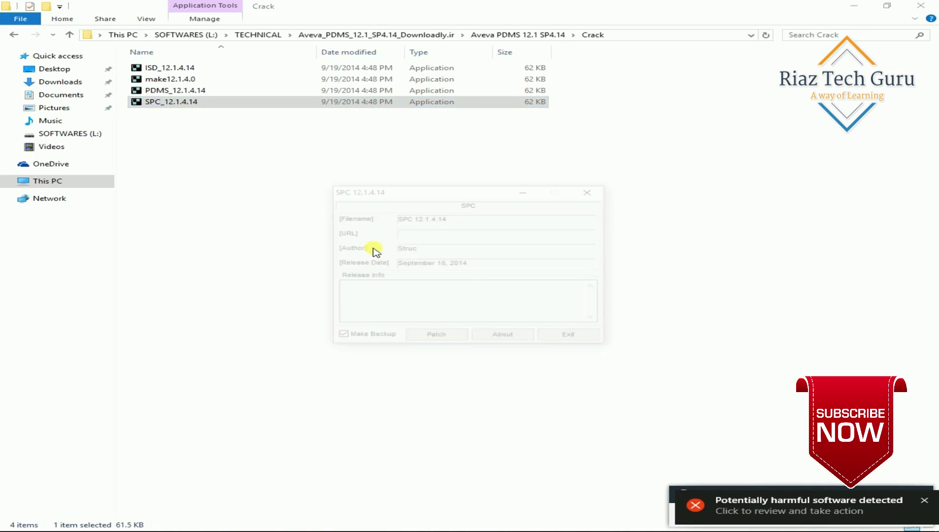
left_click(435, 337)
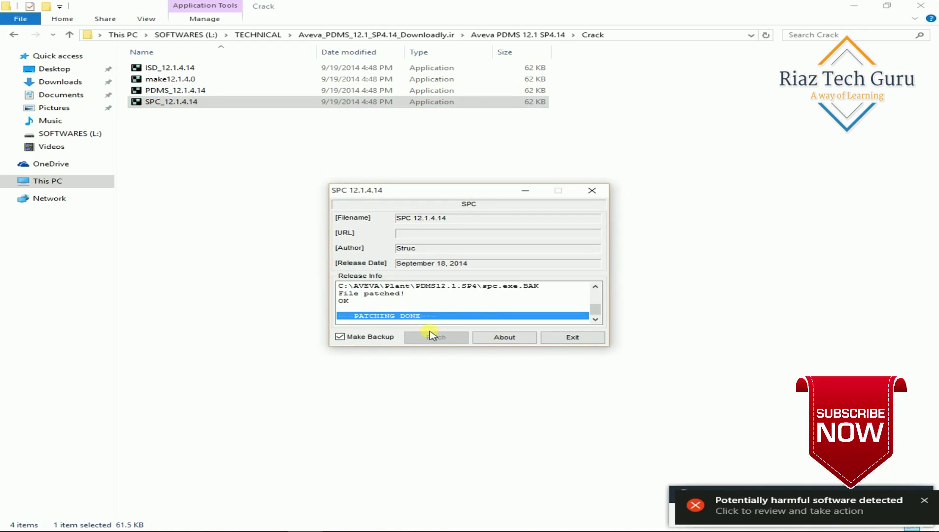
left_click(924, 500)
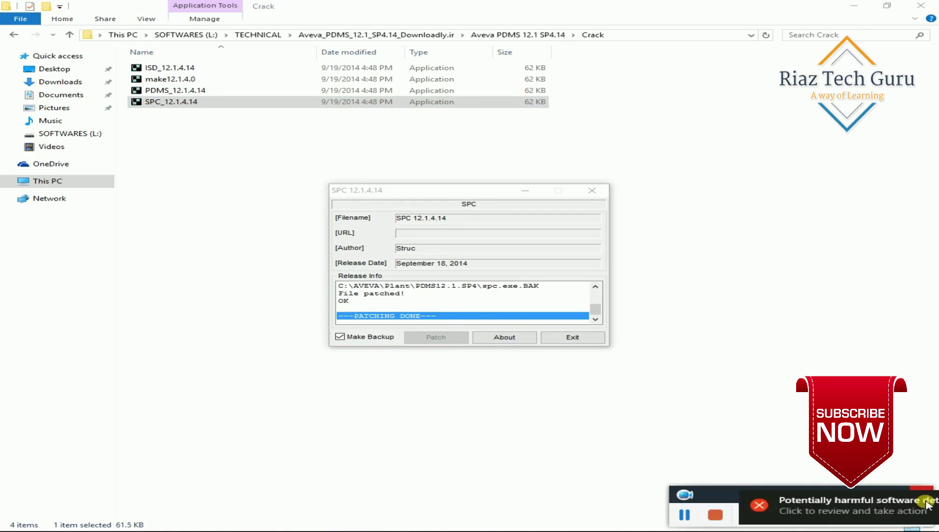
left_click(567, 338)
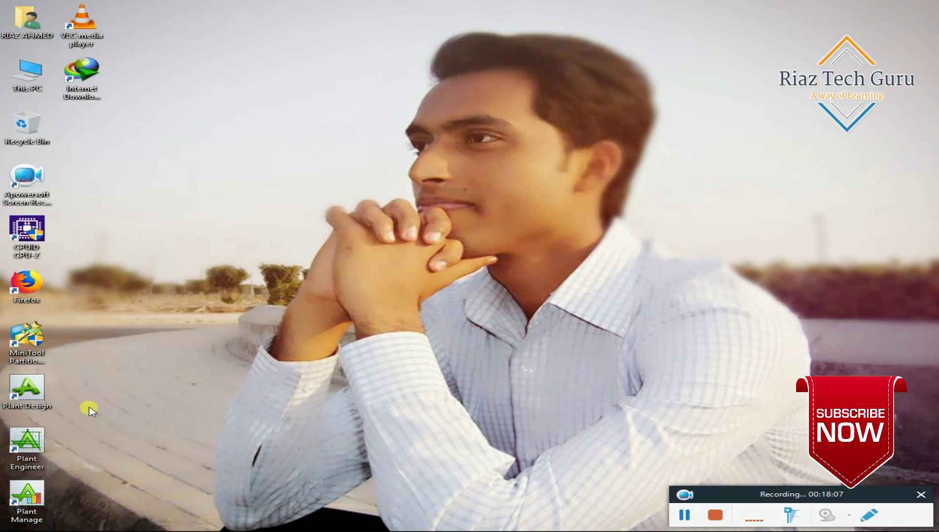
Launch Design from the Plant Design > PDMS 12.1.SP4 desktop shortcuts folder.
right_click(256, 316)
left_click(309, 347)
right_click(248, 323)
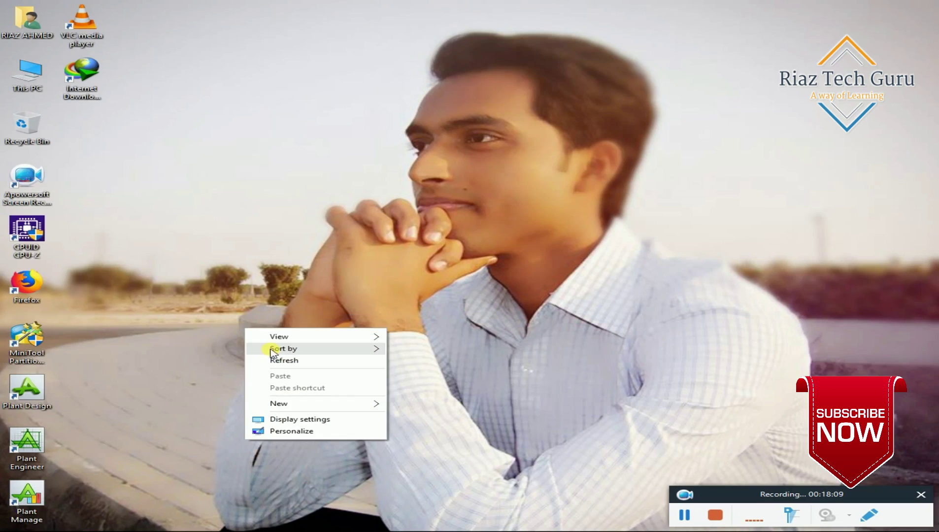
left_click(272, 360)
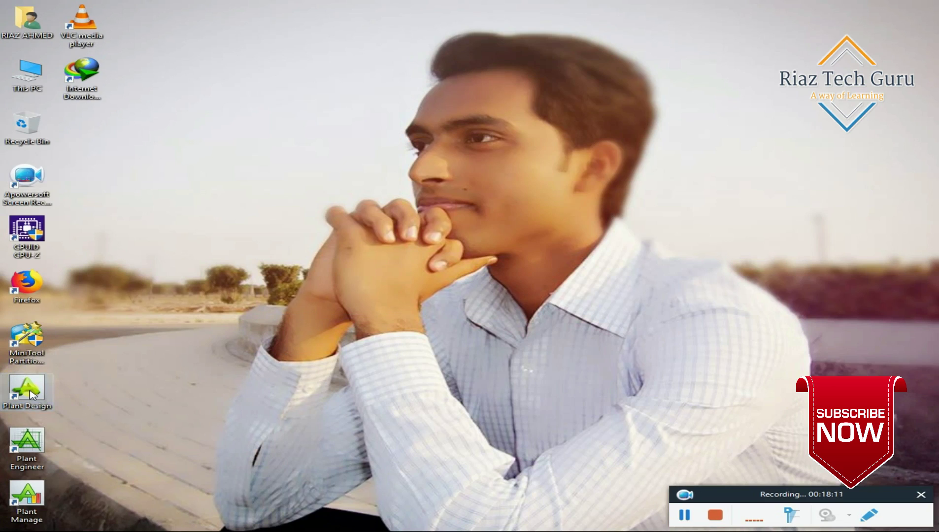
double_click(28, 392)
double_click(168, 69)
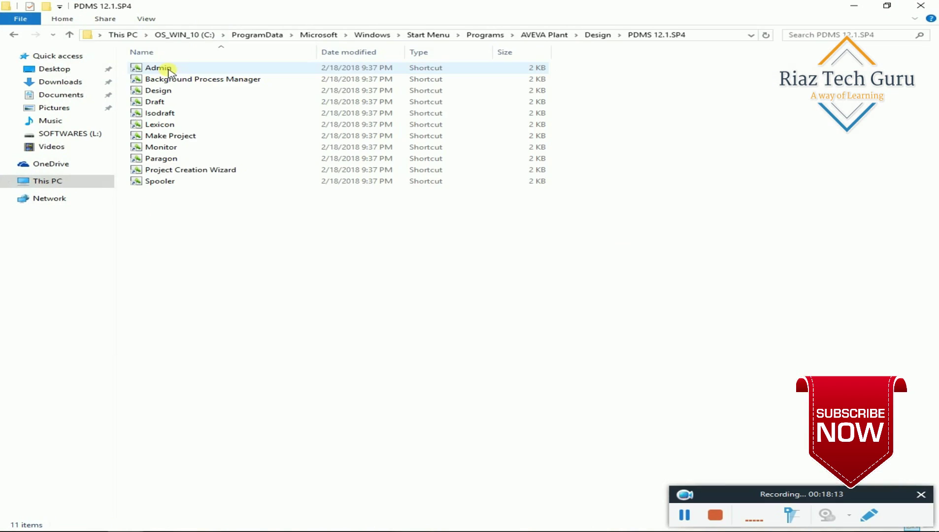
left_click(169, 93)
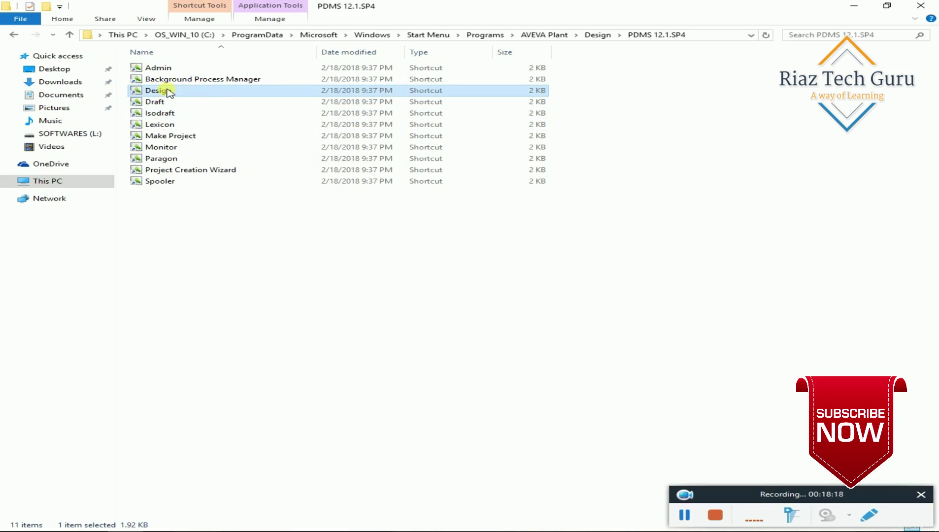
Close the shortcuts window and refresh the desktop while Design loads.
left_click(928, 9)
right_click(396, 262)
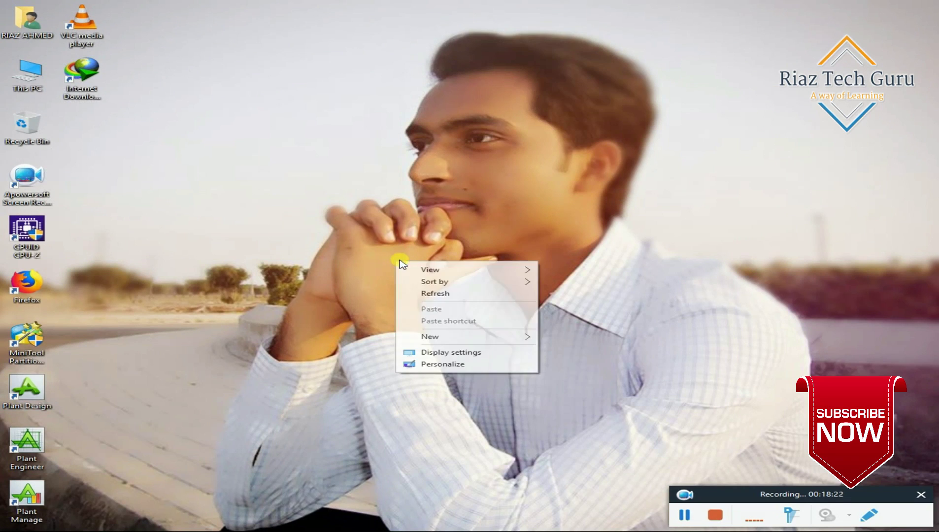
left_click(440, 295)
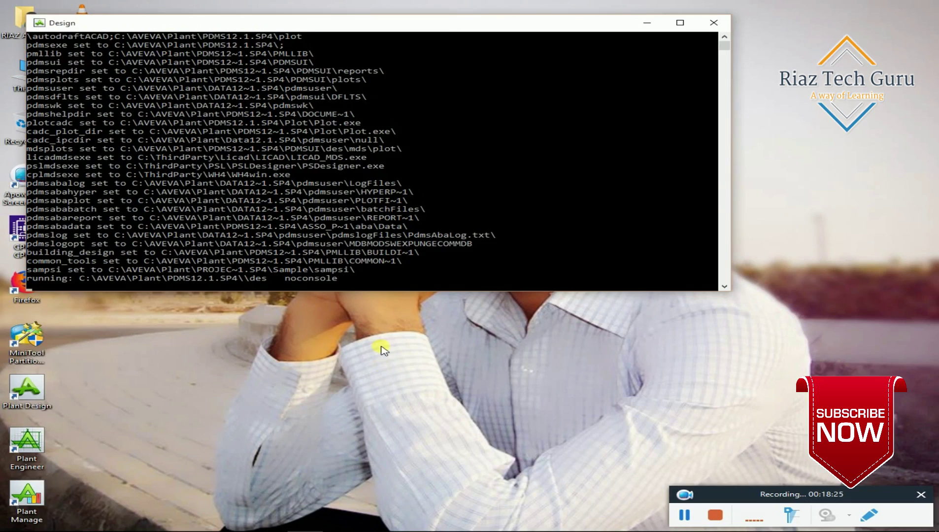
right_click(381, 347)
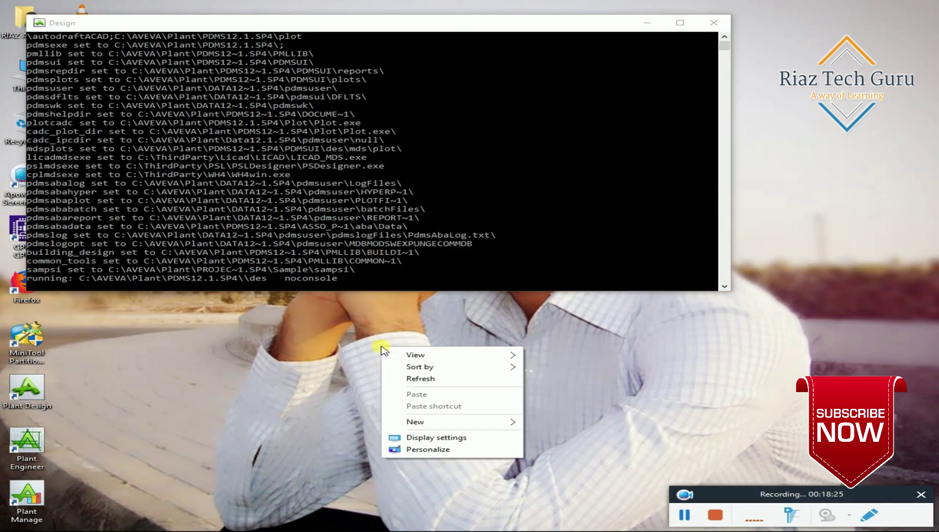
left_click(421, 379)
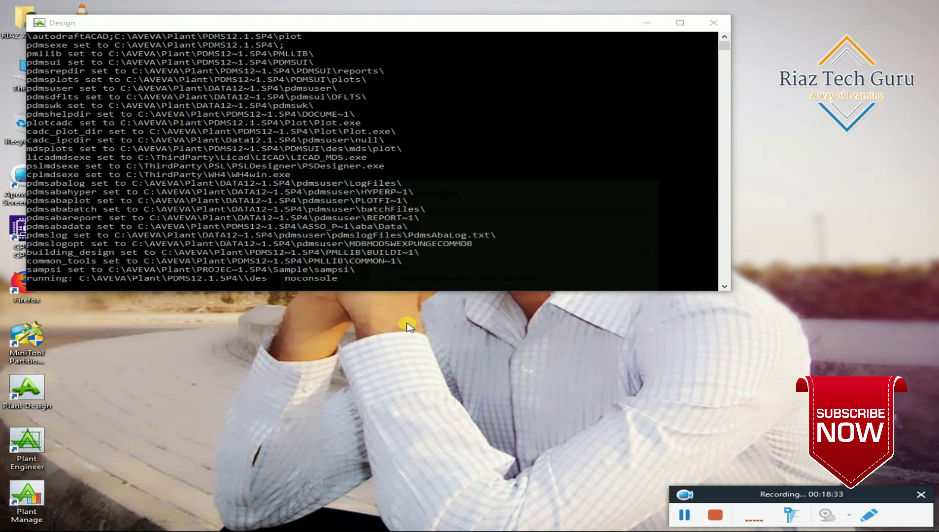
Choose project Sample and the Stabilizer plant user, and enter the user's password.
left_click(526, 213)
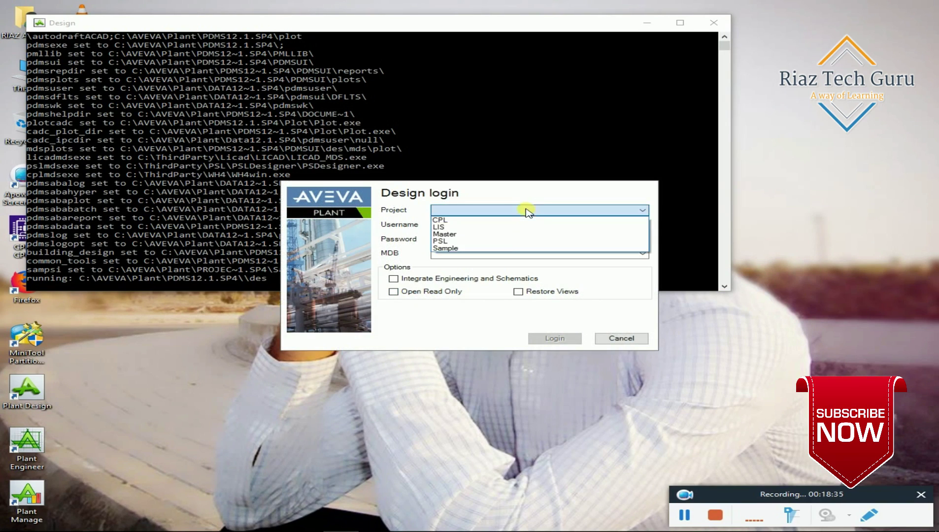
left_click(507, 250)
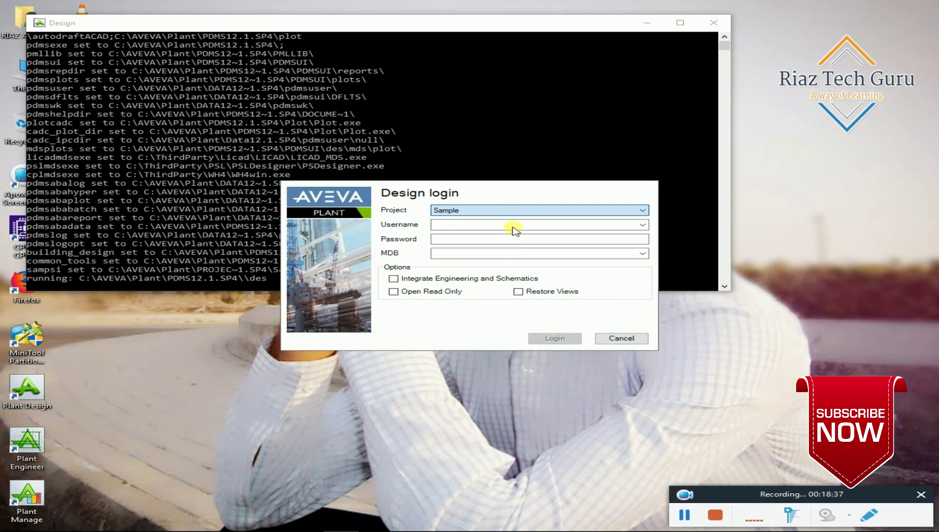
left_click(514, 226)
left_click(640, 226)
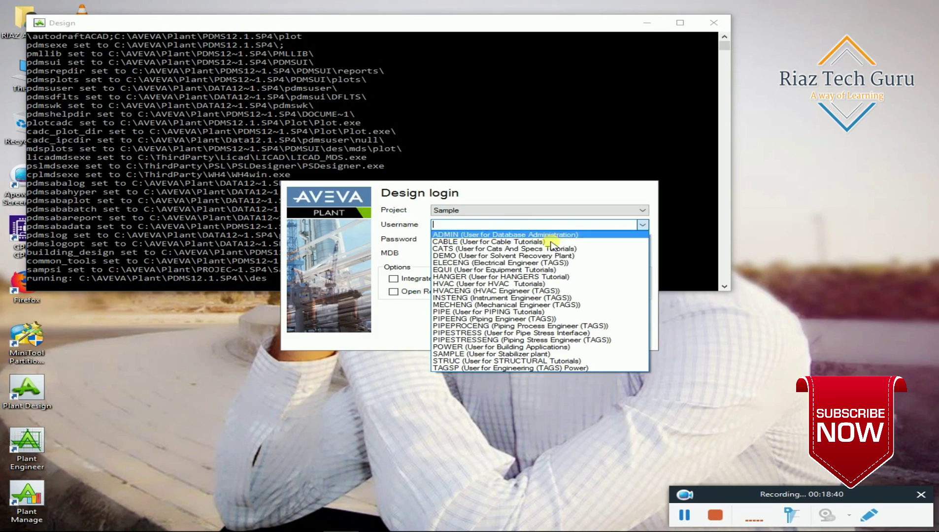
left_click(534, 354)
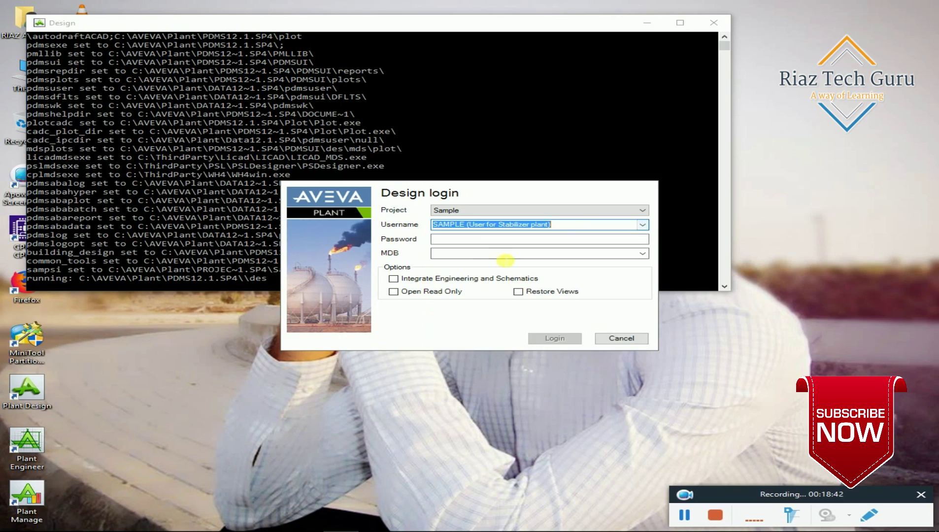
left_click(491, 242)
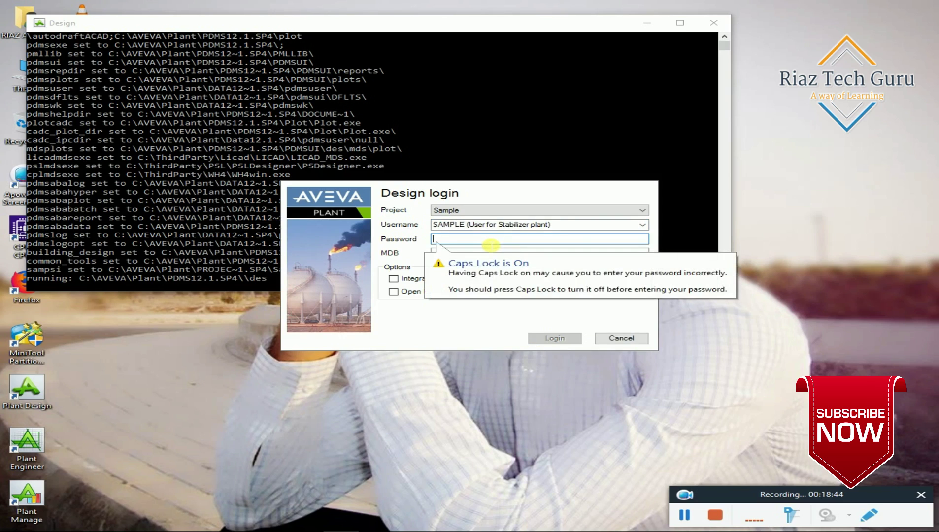
type("SA")
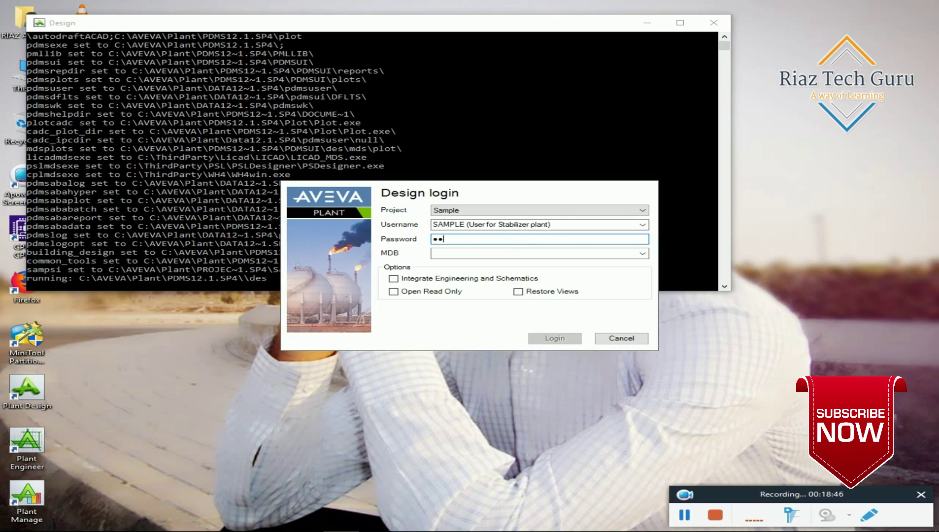
type("MPLE")
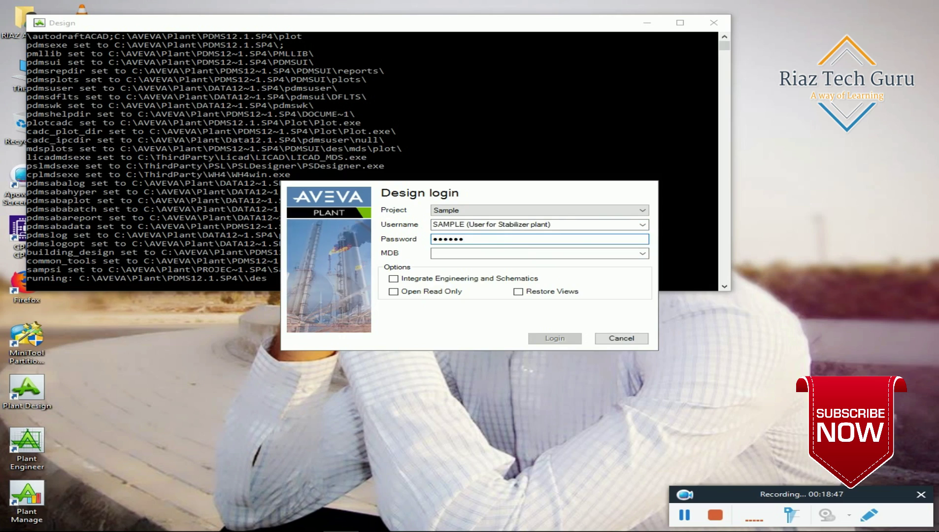
Set the MDB to SAMPLE and log in to the project.
left_click(534, 260)
left_click(642, 253)
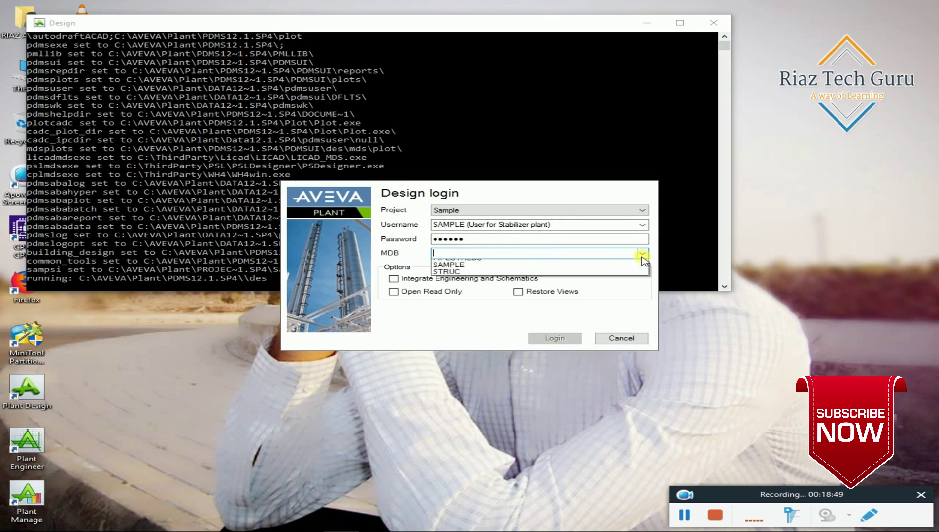
left_click(518, 335)
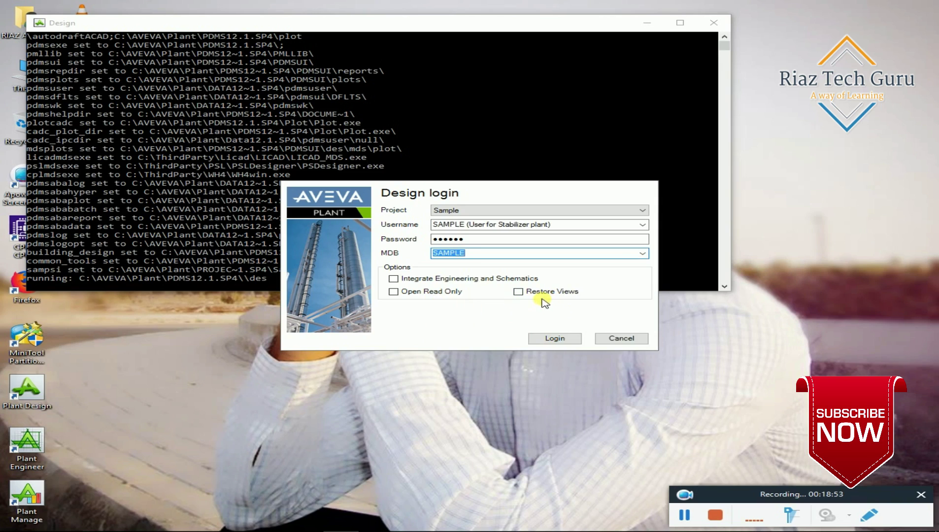
left_click(553, 339)
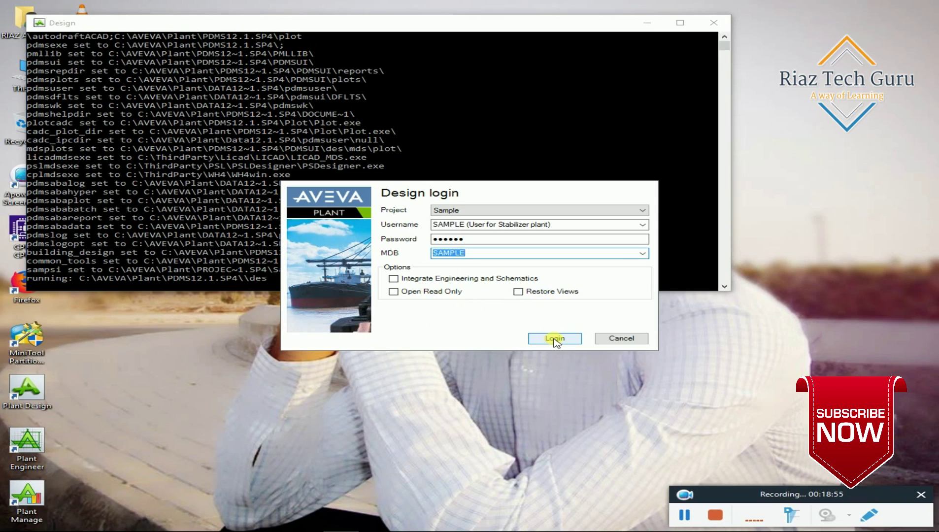
left_click(554, 339)
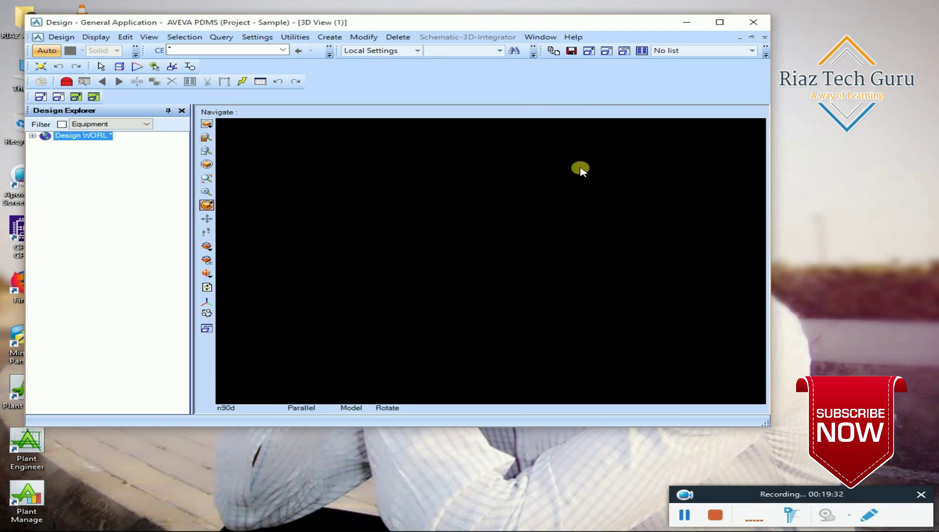
Maximize the Design window and browse the Design menu's Structures and Modules submenus.
left_click(720, 23)
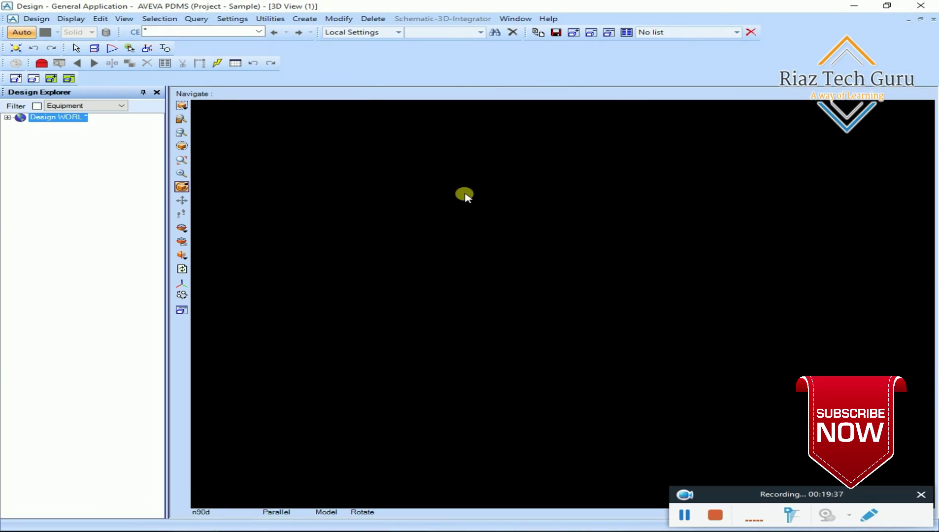
left_click(753, 519)
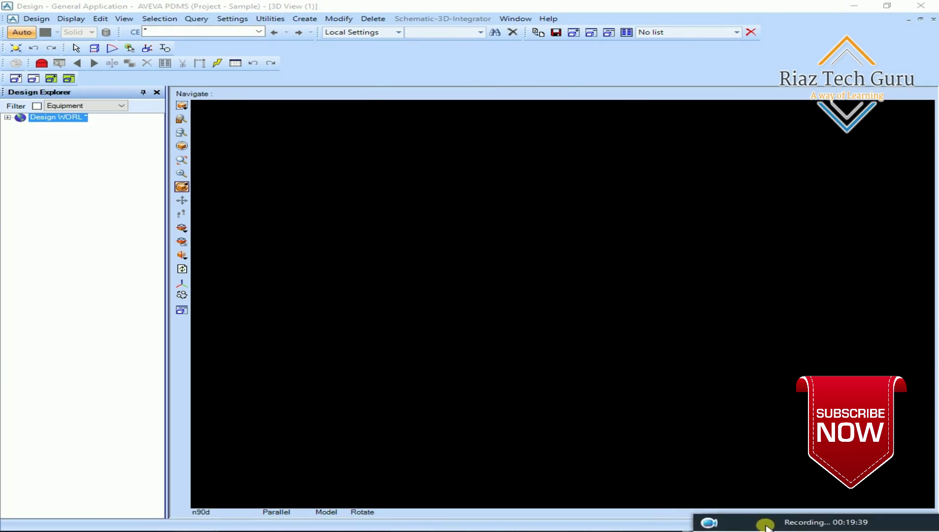
mouse_move(815, 495)
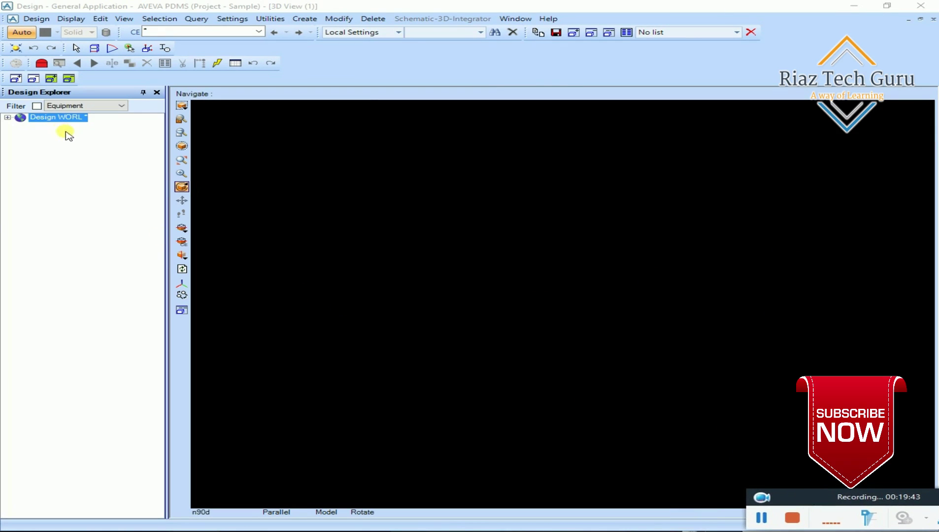
left_click(30, 20)
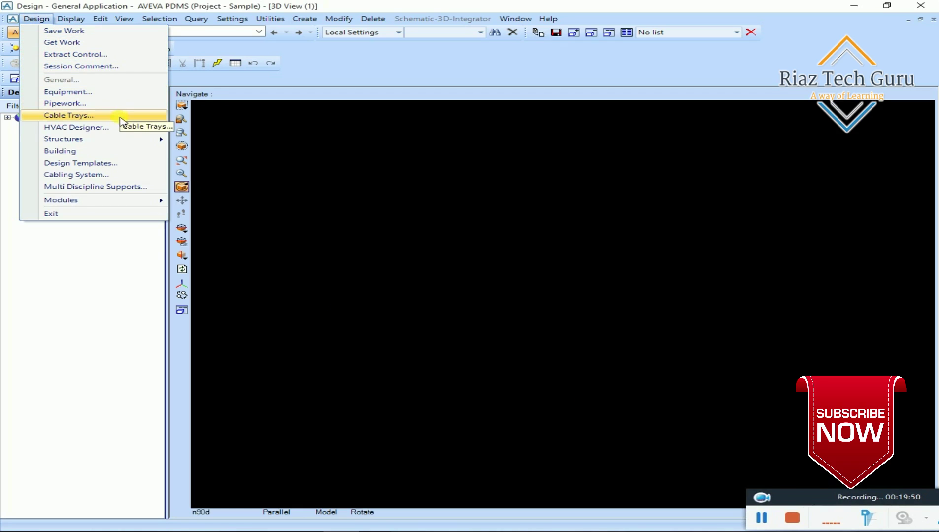
mouse_move(122, 140)
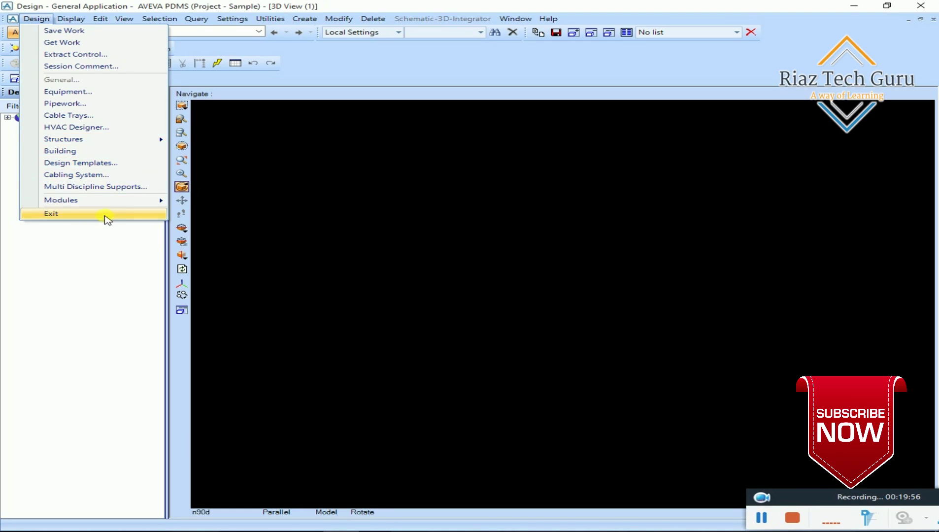
mouse_move(125, 206)
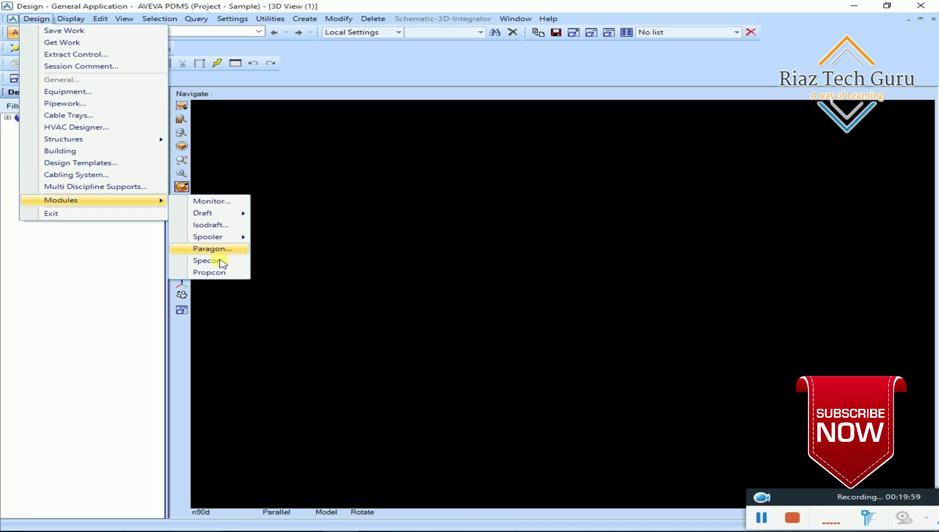
Switch to Equipment with the Equipment explorer filter, expand WORL, and select SITE SAMPLE-ADMIN.
left_click(95, 92)
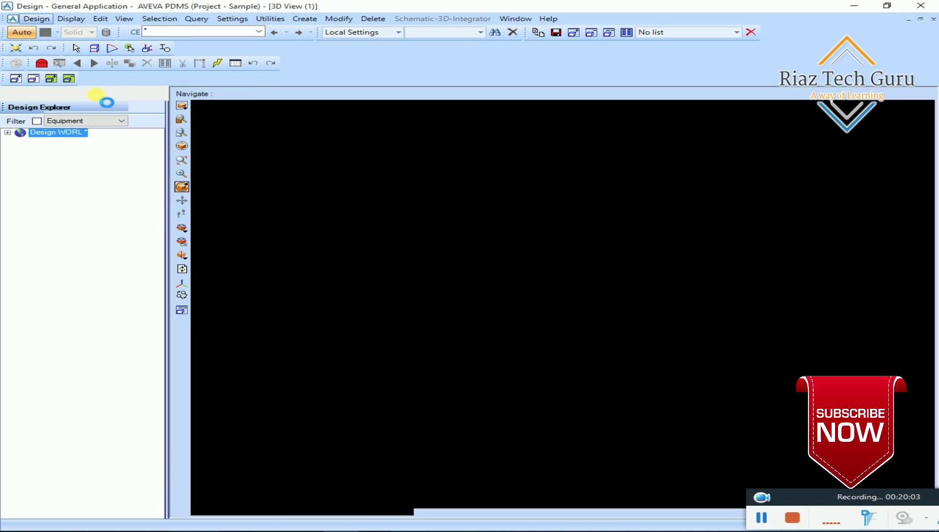
left_click(95, 107)
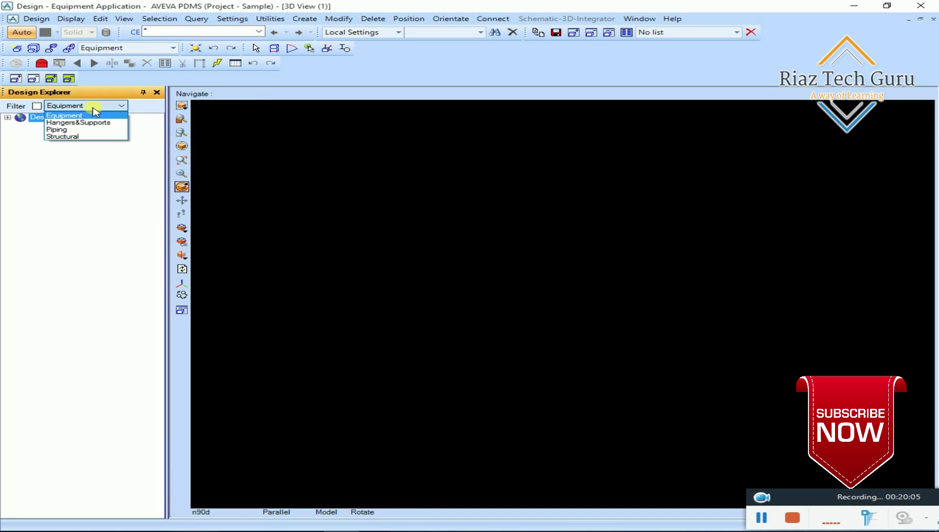
left_click(57, 116)
double_click(56, 117)
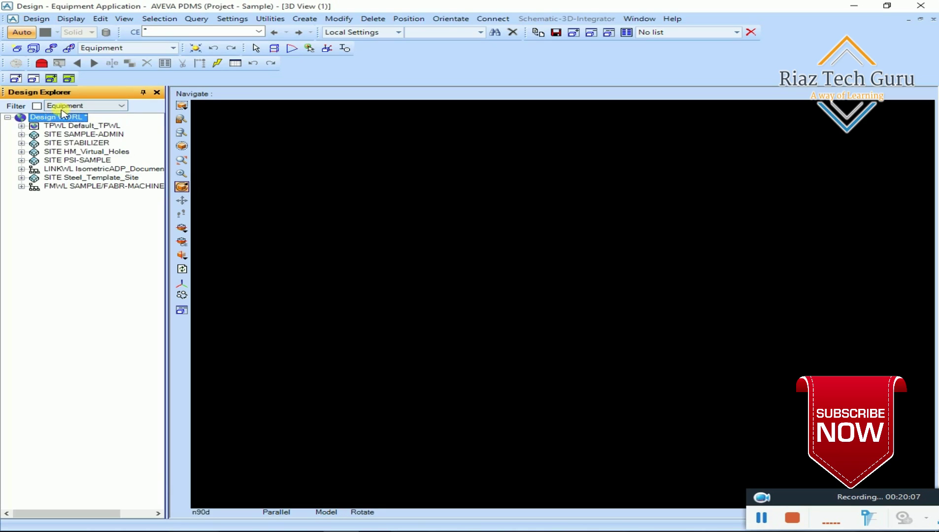
left_click(96, 135)
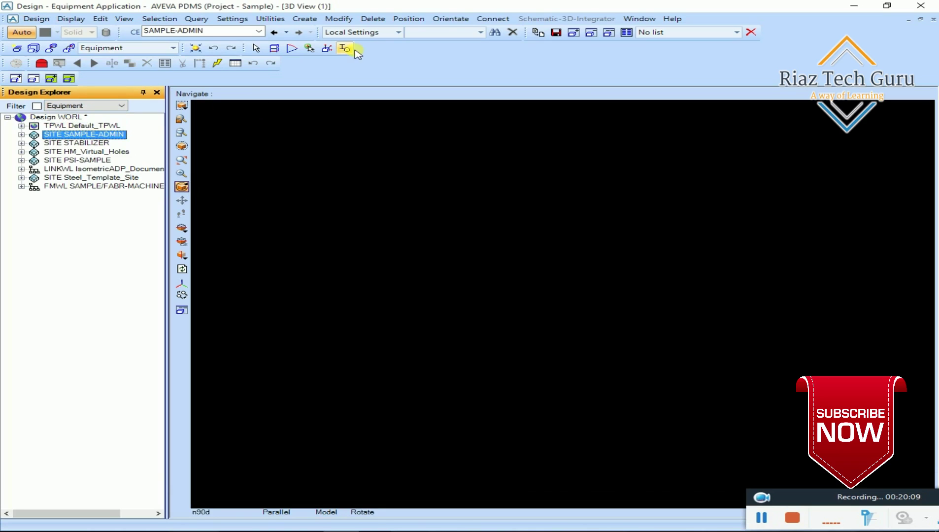
Browse the Connect, Position and Create menus, then close them without choosing anything.
left_click(498, 18)
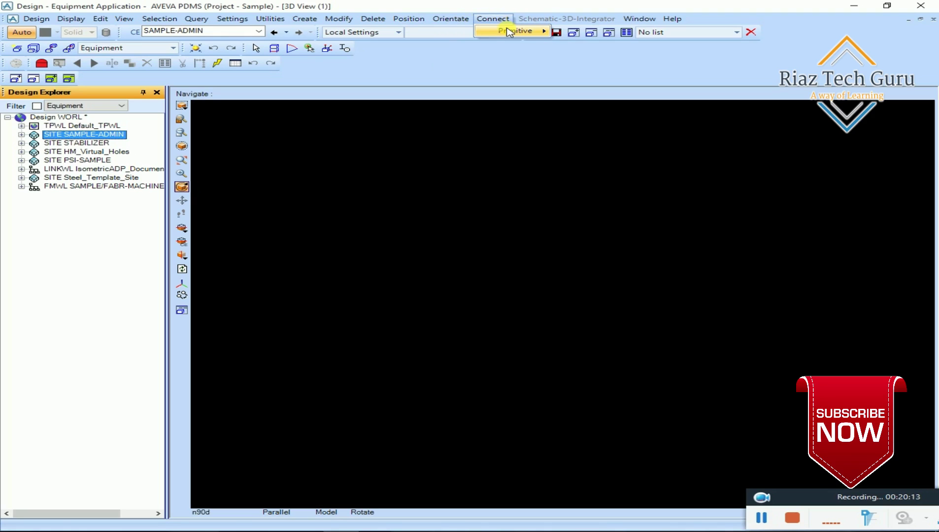
mouse_move(507, 31)
mouse_move(408, 19)
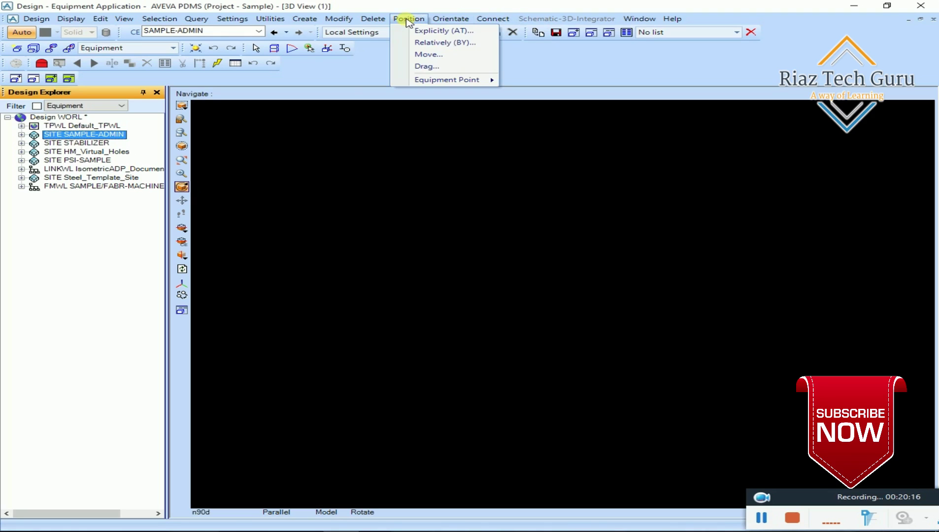
key("Escape")
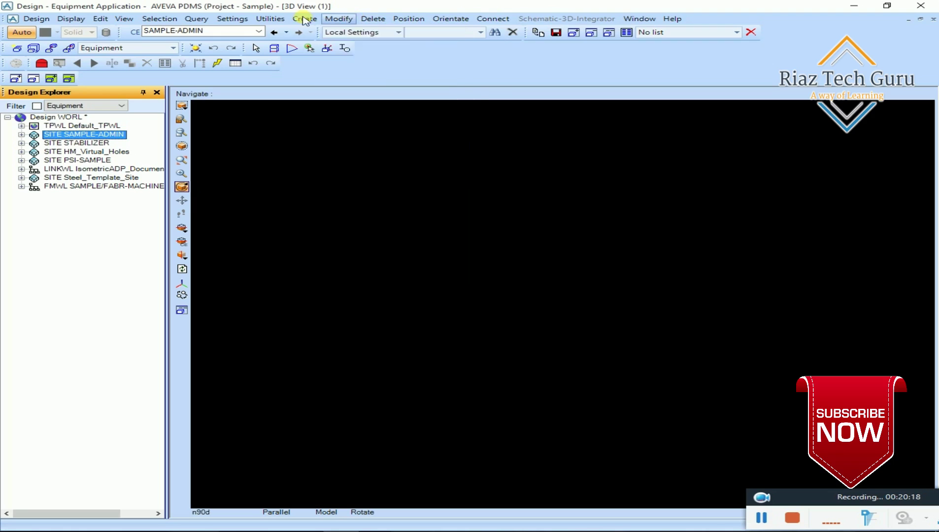
left_click(304, 20)
key("Escape")
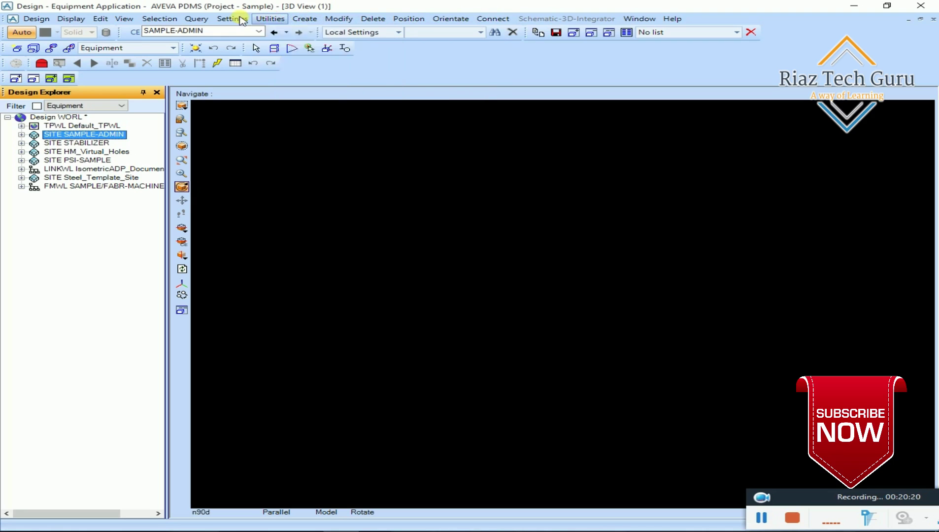